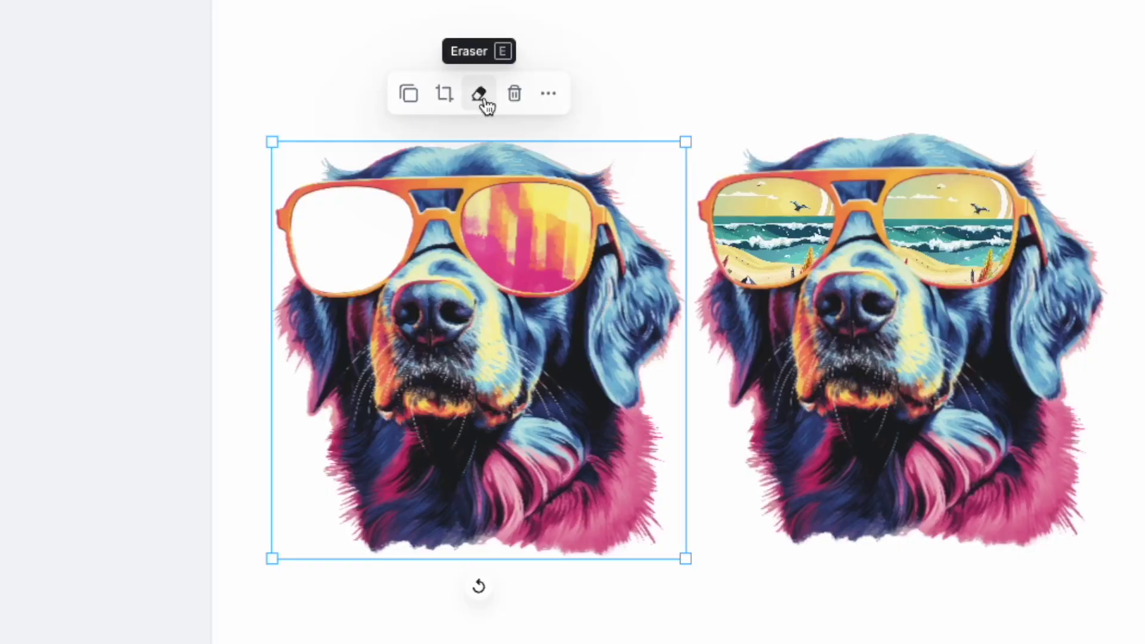
Use the Eraser on the pink-and-yellow lens of the left dog's sunglasses to remove its fill
left_click(481, 96)
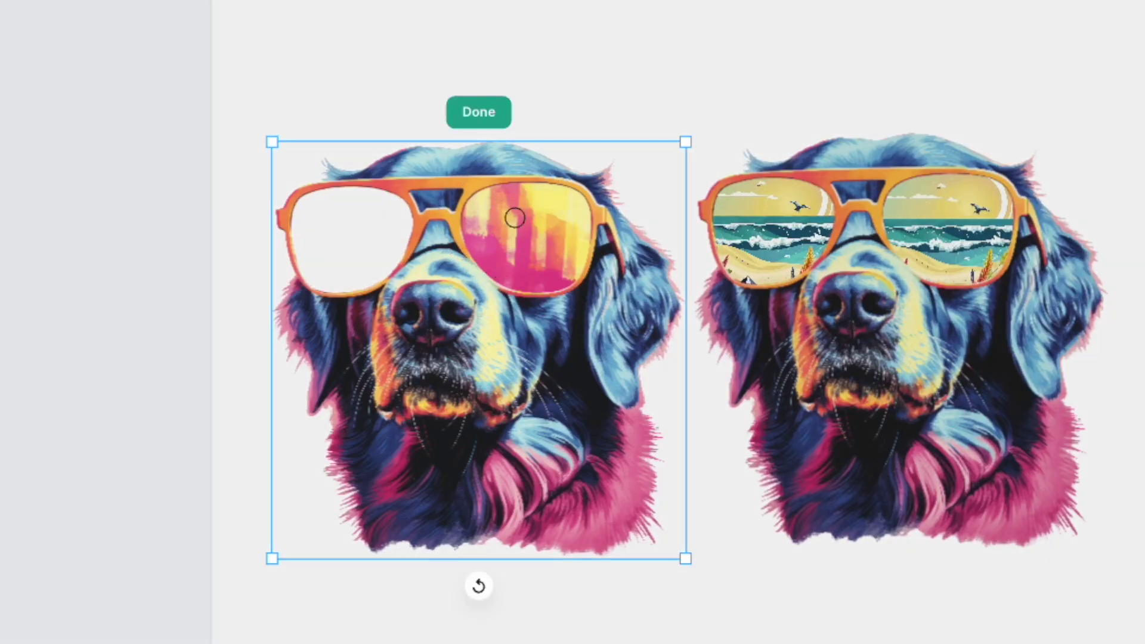
left_click_drag(514, 219, 490, 232)
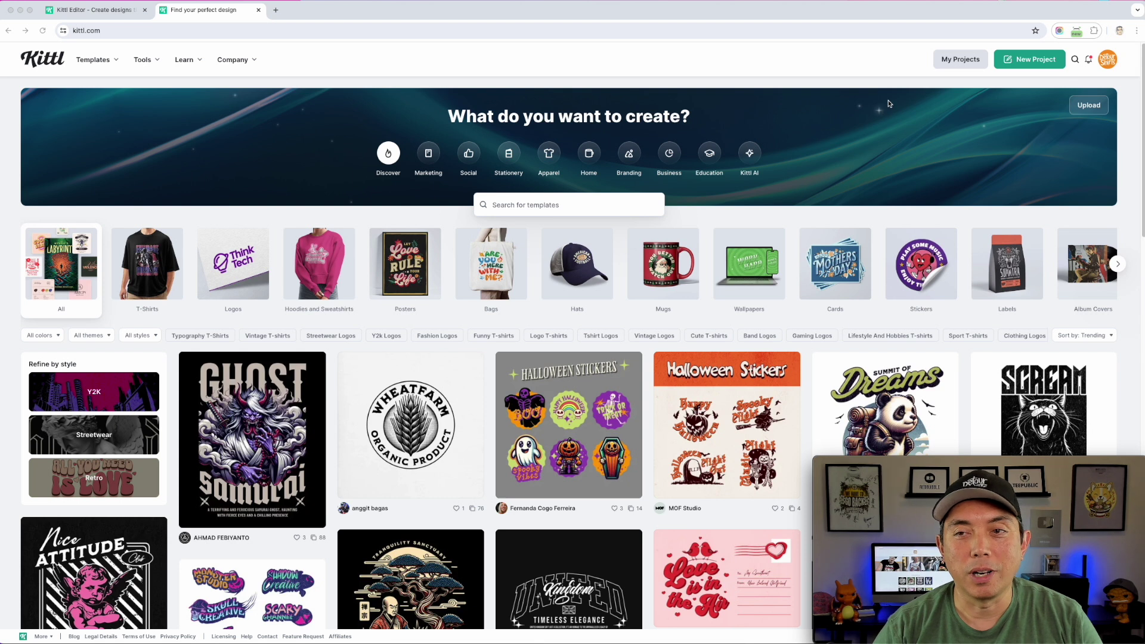
Create a new project from the Merch by Amazon T-Shirt POD preset, 4500 × 5400 px
left_click(1030, 60)
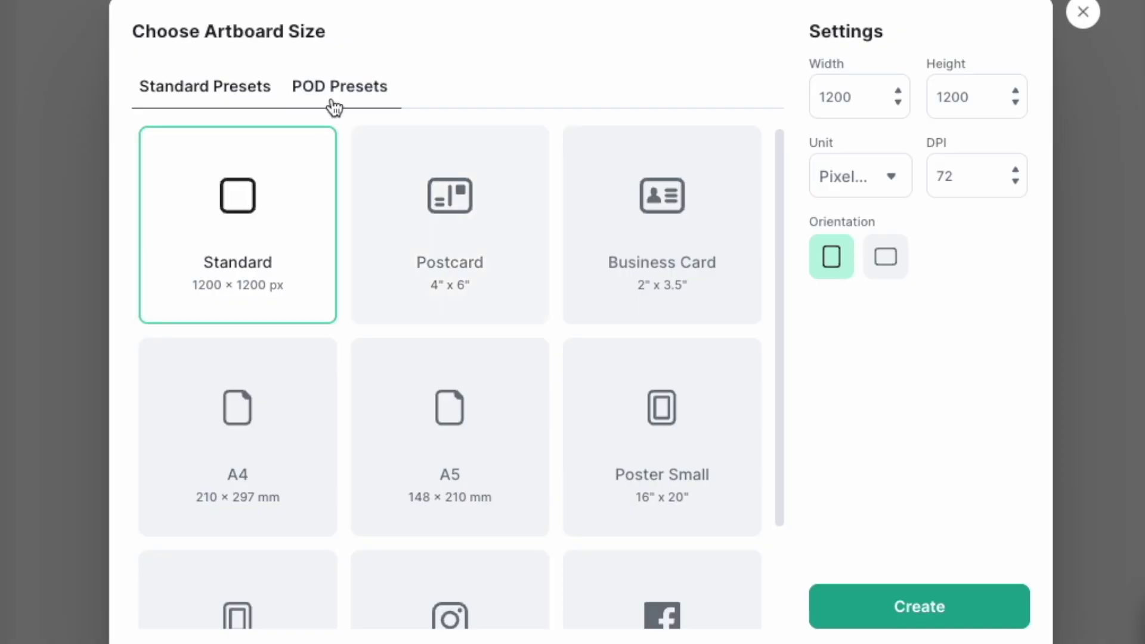
left_click(331, 88)
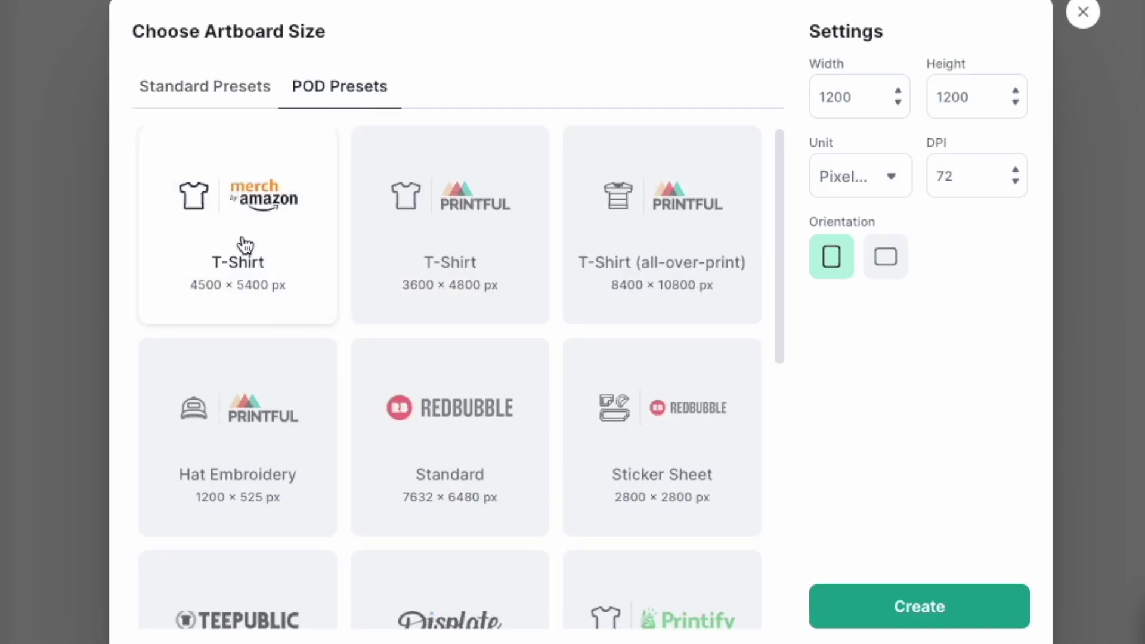
scroll(524, 319, "down", 7)
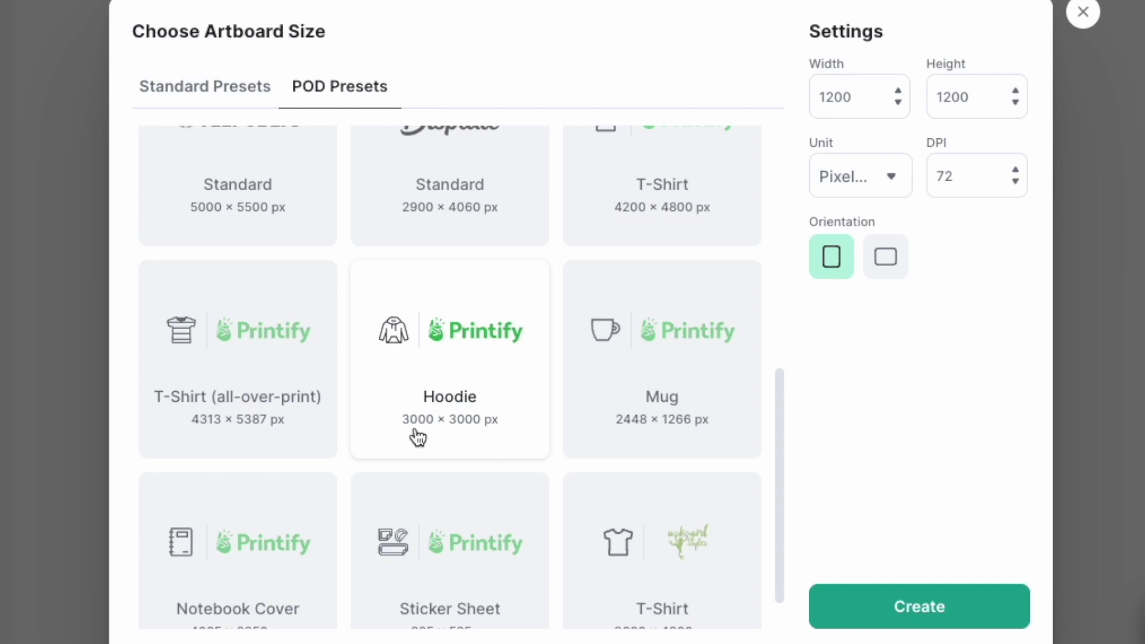
scroll(417, 435, "up", 7)
left_click(271, 225)
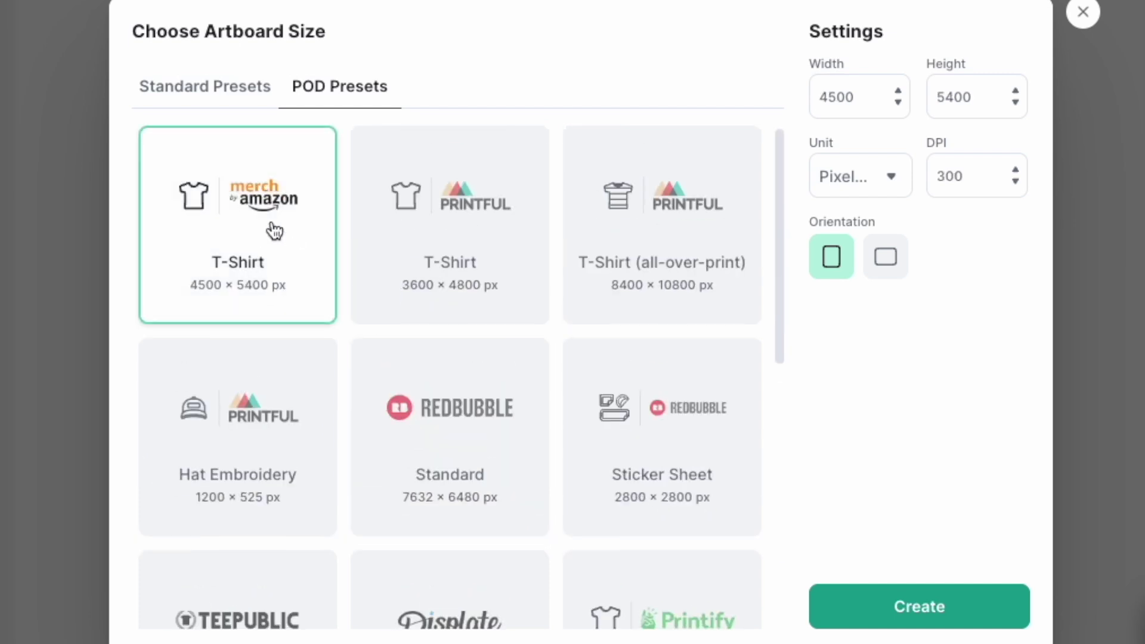
left_click(939, 605)
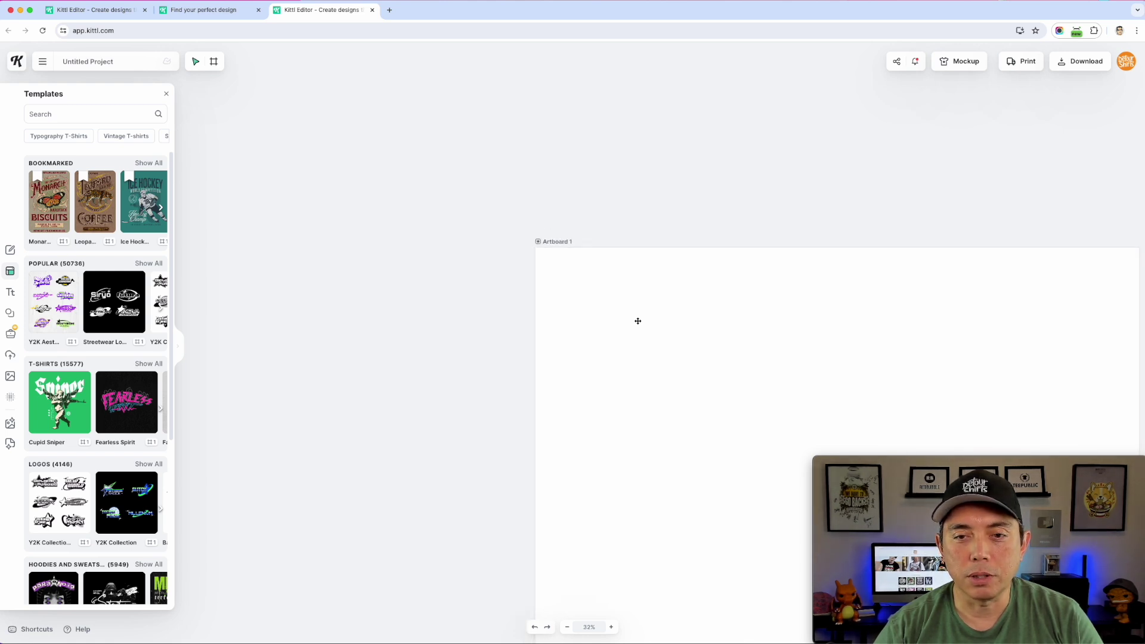
left_click(612, 287)
left_click_drag(612, 287, 355, 151)
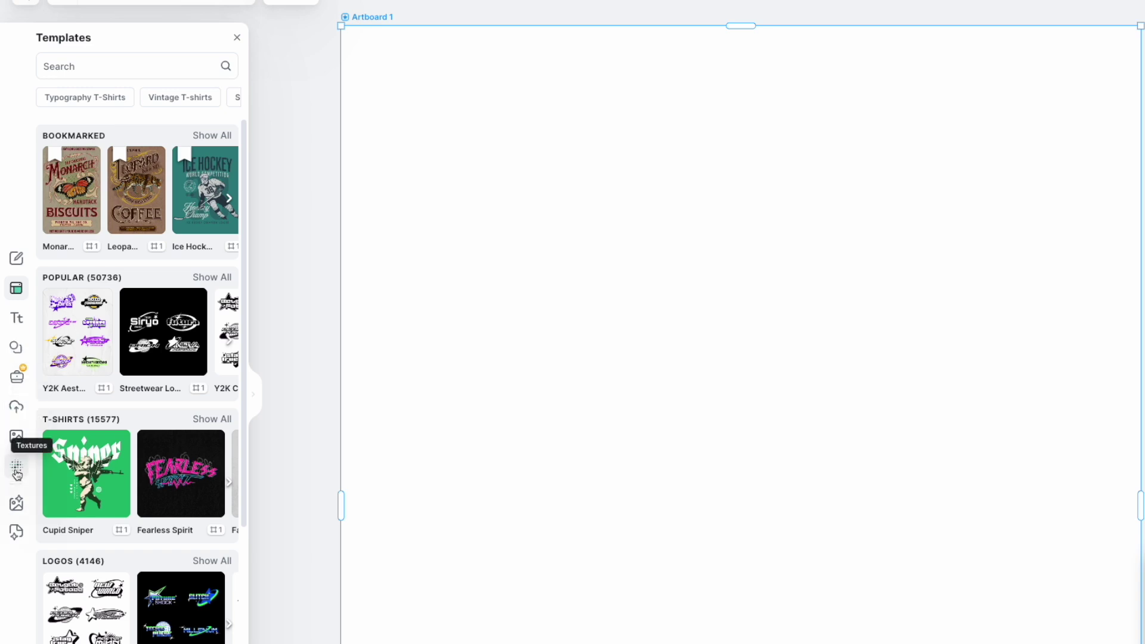
Add the wavy orange ribbon from the Banners shapes to the artboard and delete it again
left_click(15, 350)
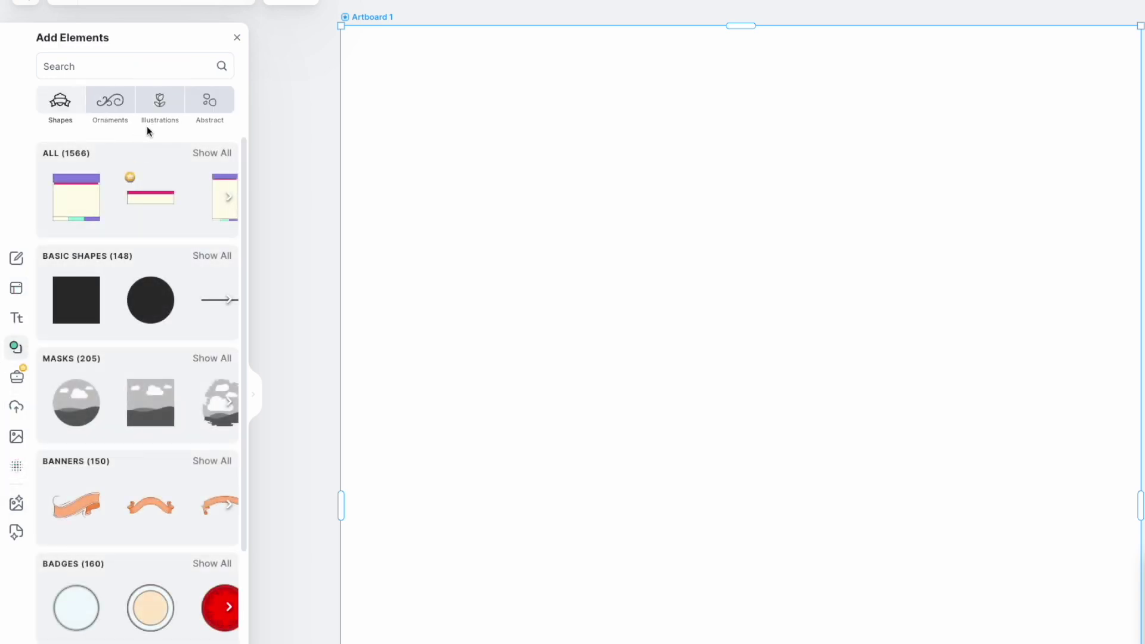
left_click_drag(76, 504, 672, 409)
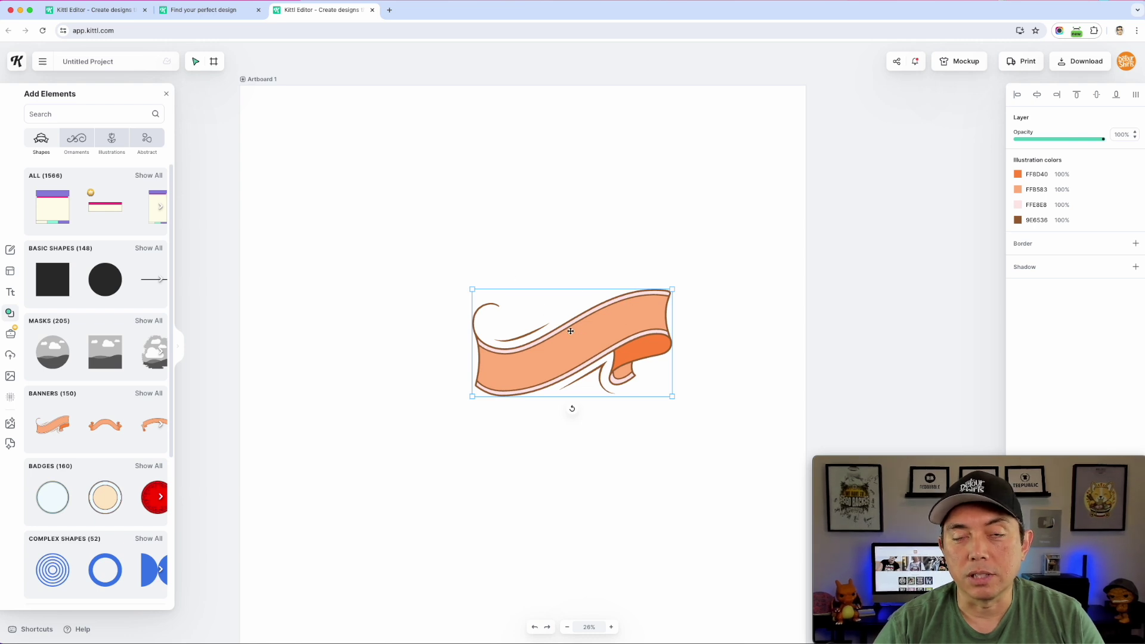
key("Delete")
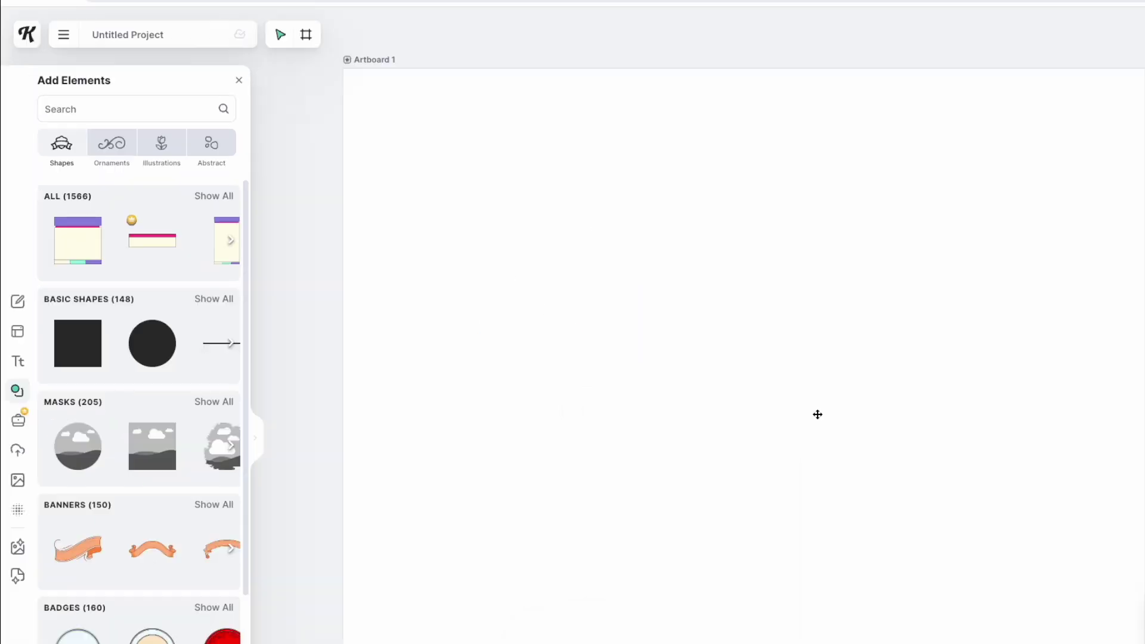
Add the full moon illustration from The Universe category and place it in the upper-left part of the artboard
scroll(152, 397, "down", 9)
scroll(148, 400, "down", 10)
scroll(148, 400, "down", 5)
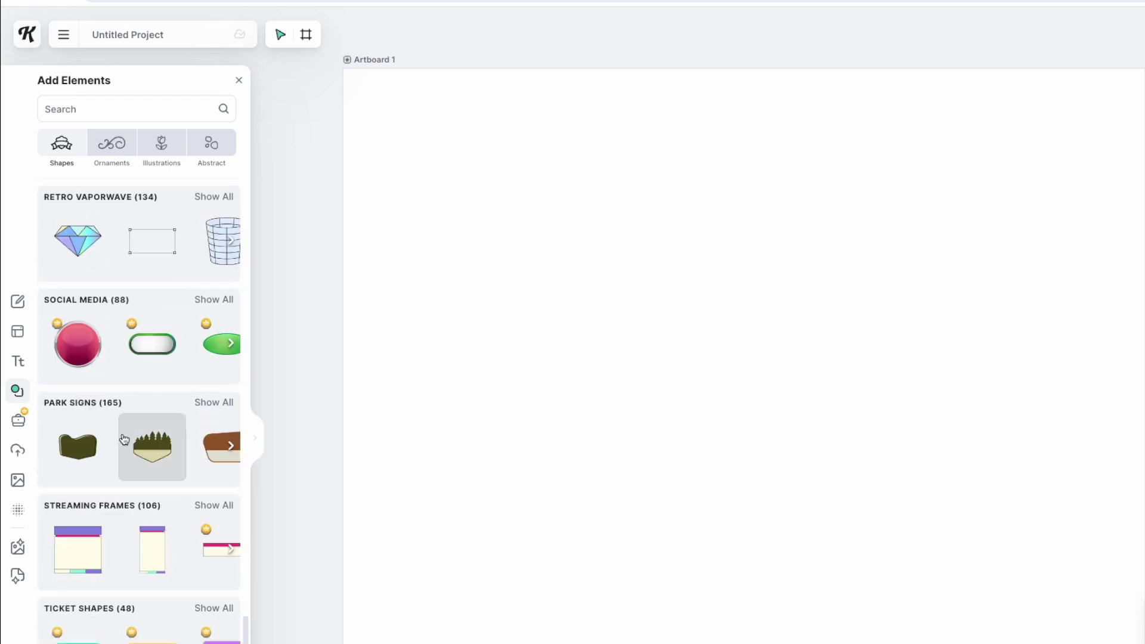
scroll(152, 418, "up", 12)
left_click(165, 154)
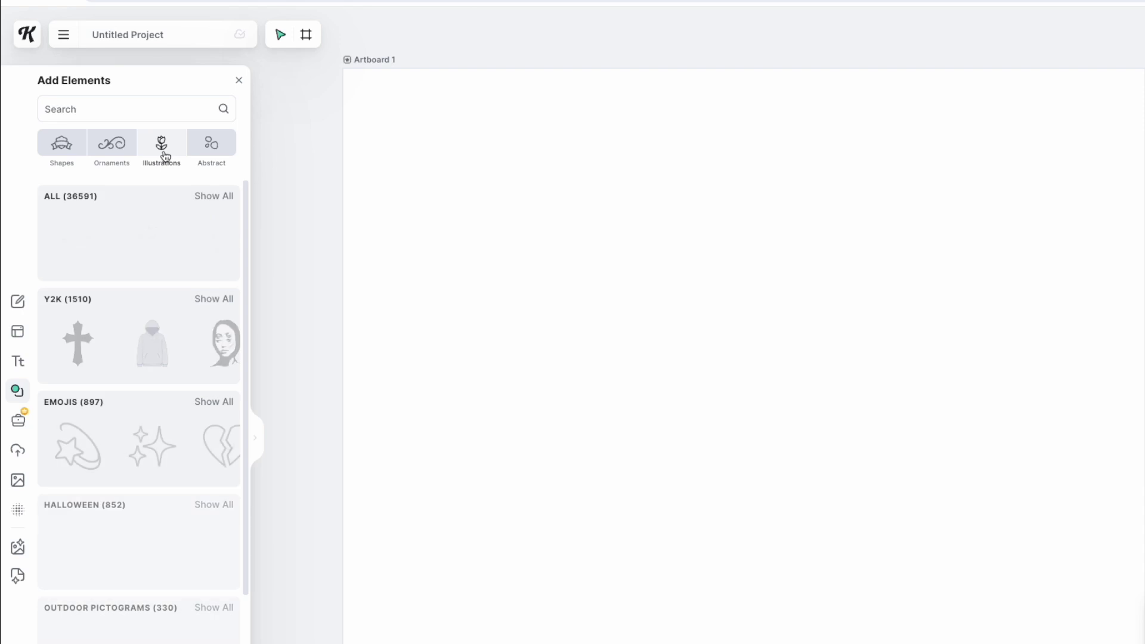
scroll(169, 338, "down", 4)
scroll(169, 338, "down", 12)
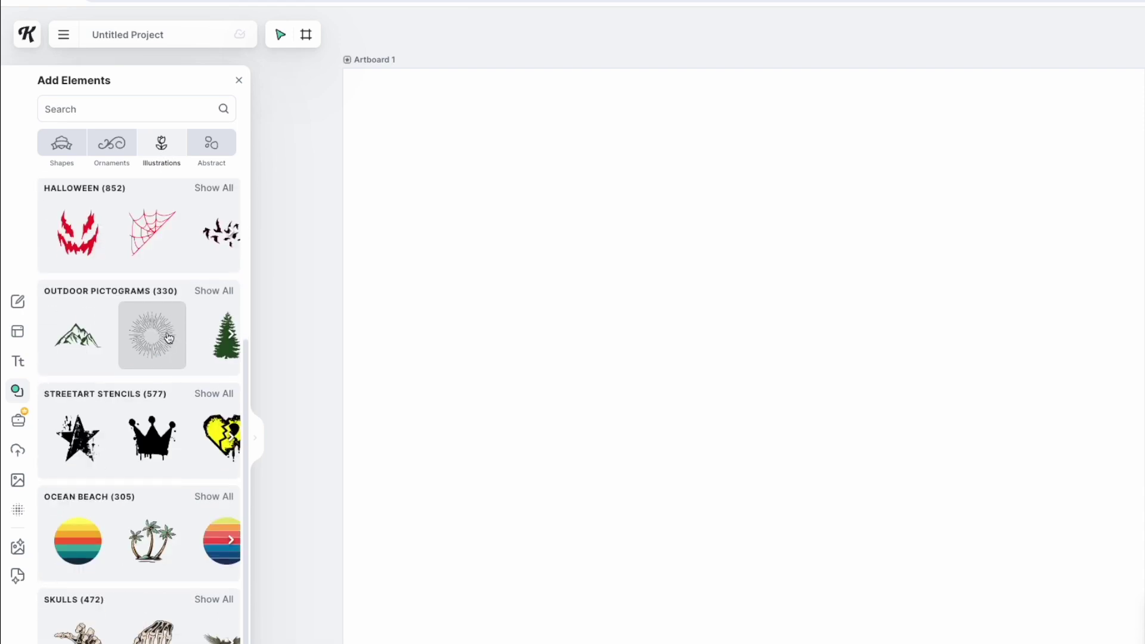
scroll(169, 337, "down", 2)
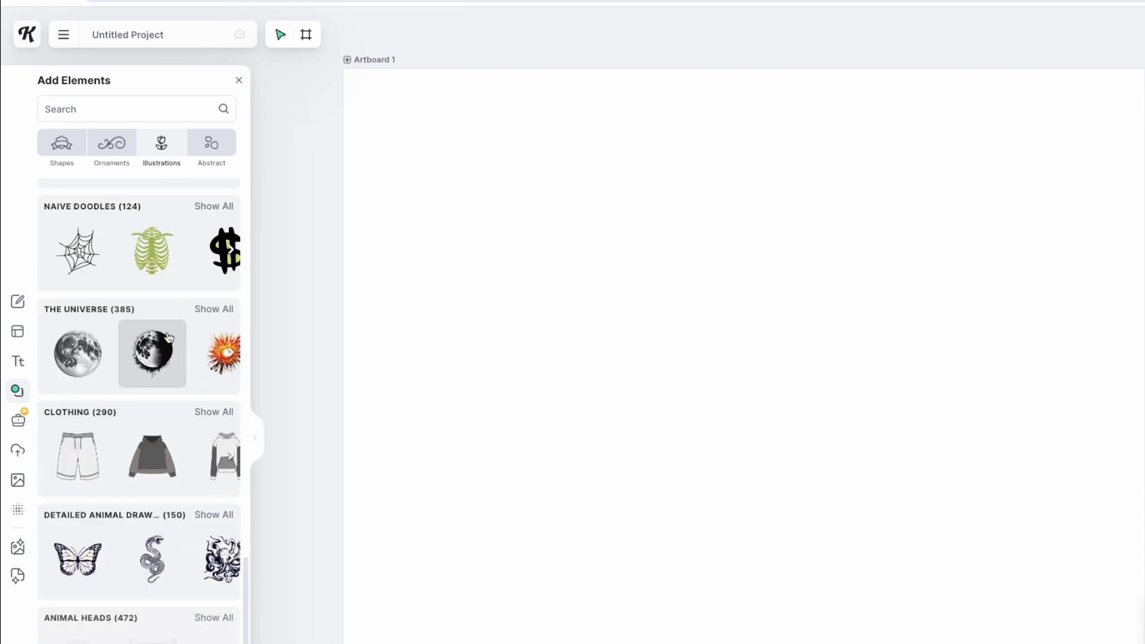
left_click(87, 363)
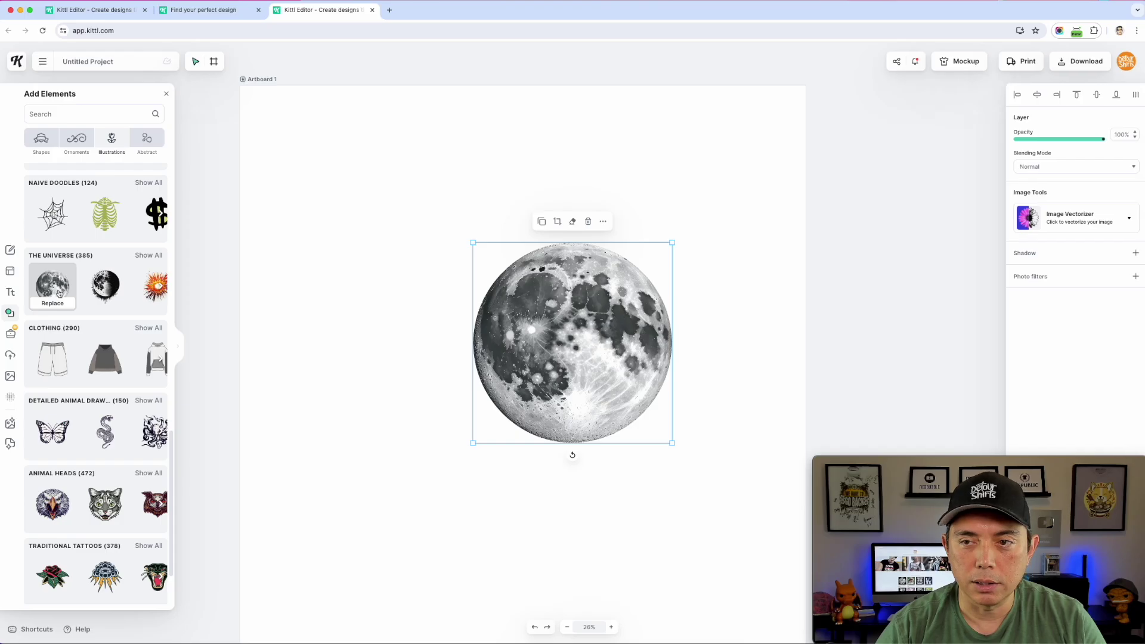
left_click_drag(583, 335, 506, 278)
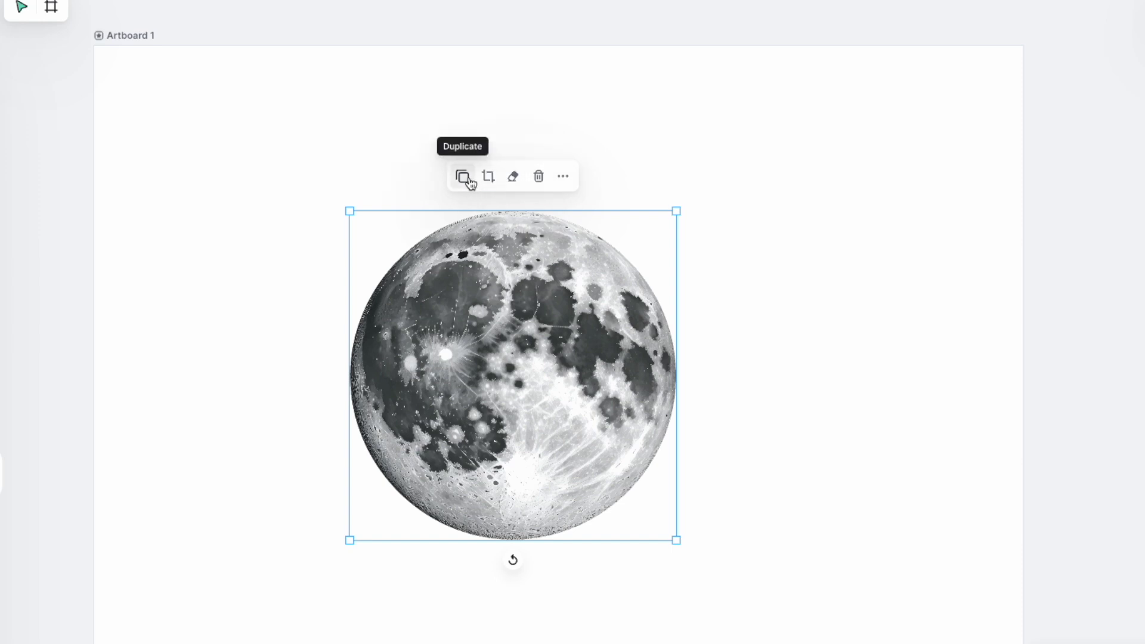
Duplicate the moon, place the copy beside the original, and delete the copy
left_click_drag(562, 322, 747, 291)
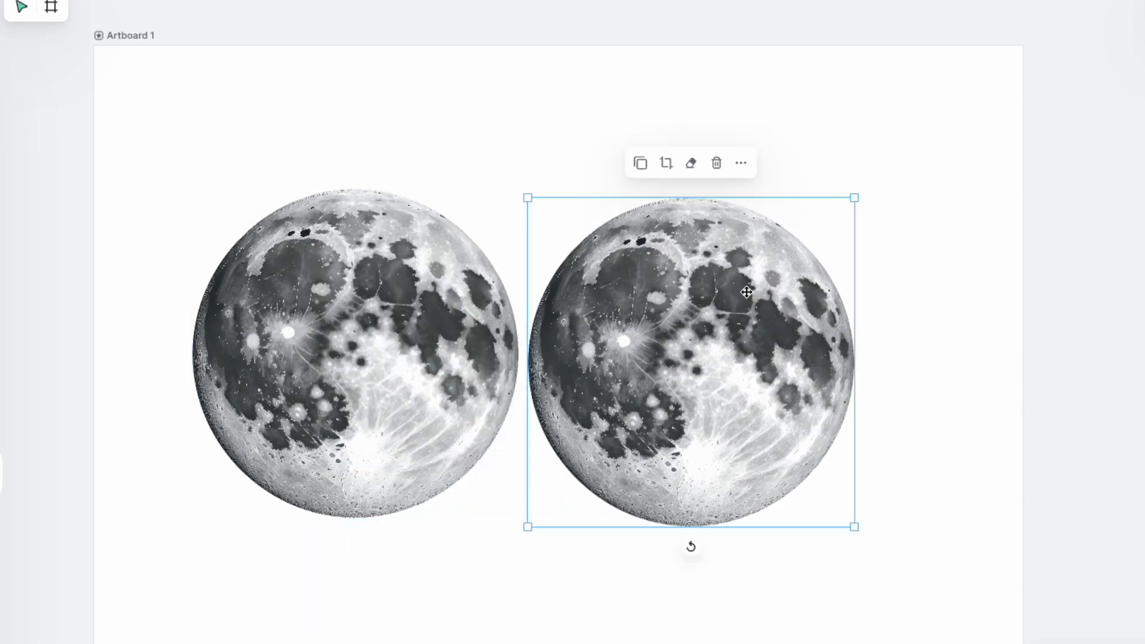
key("Delete")
Crop about the top third off the moon image and undo the crop
left_click(331, 236)
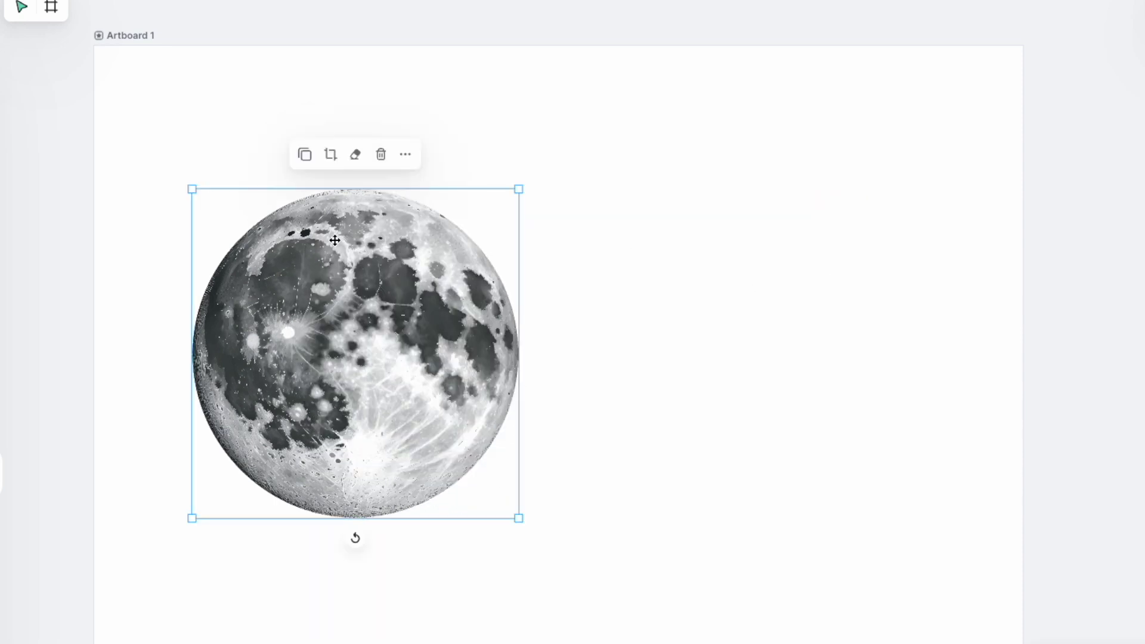
left_click(331, 155)
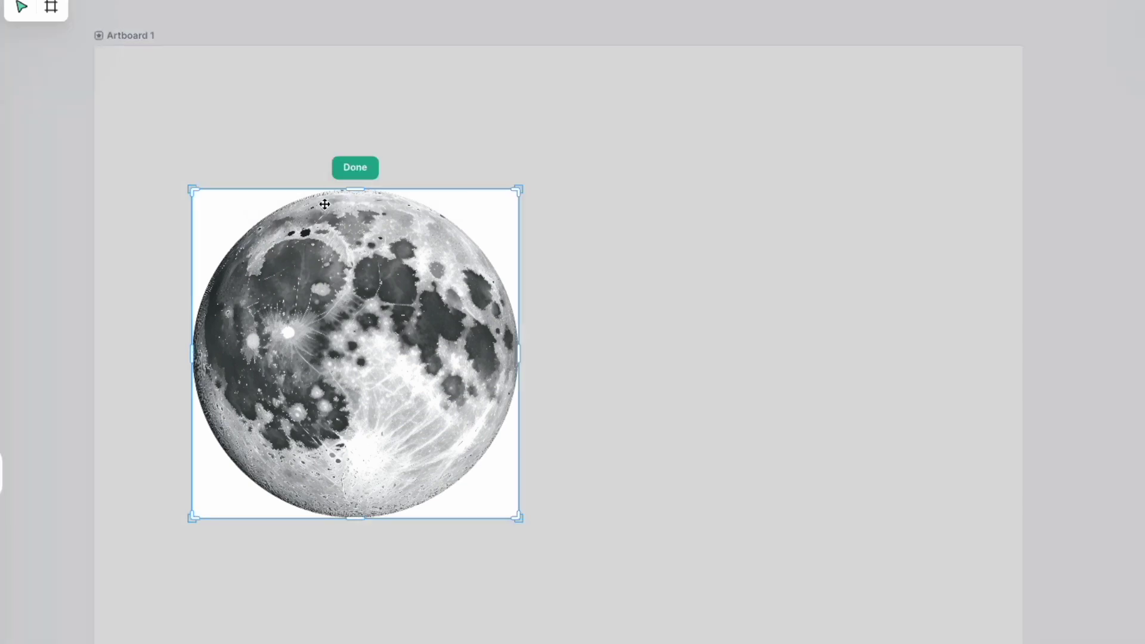
left_click_drag(356, 191, 358, 300)
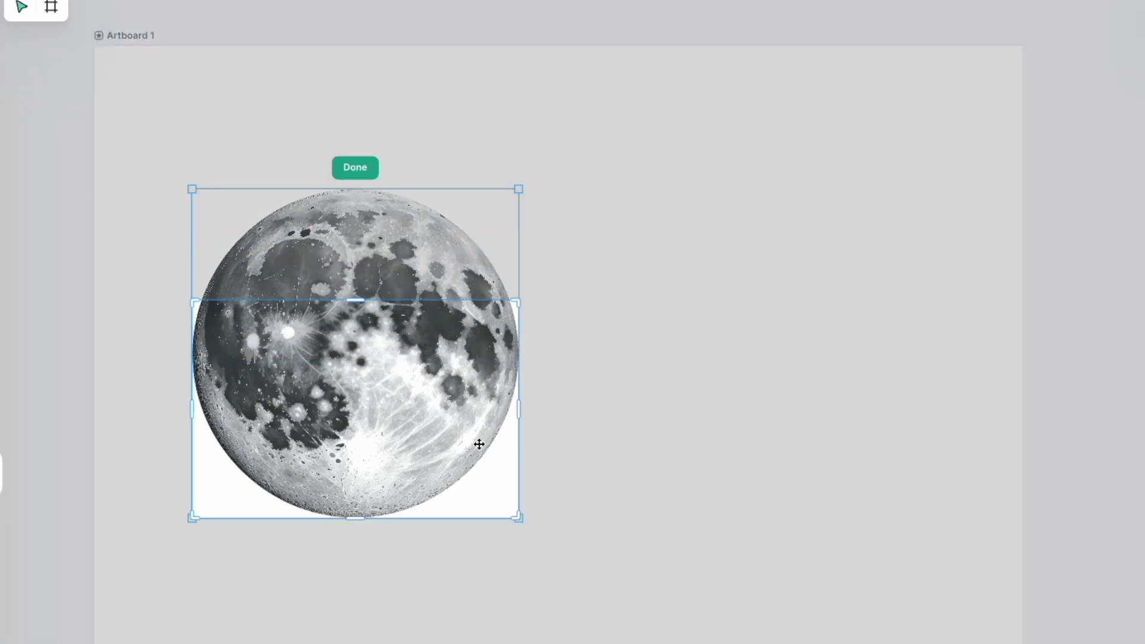
key("Return")
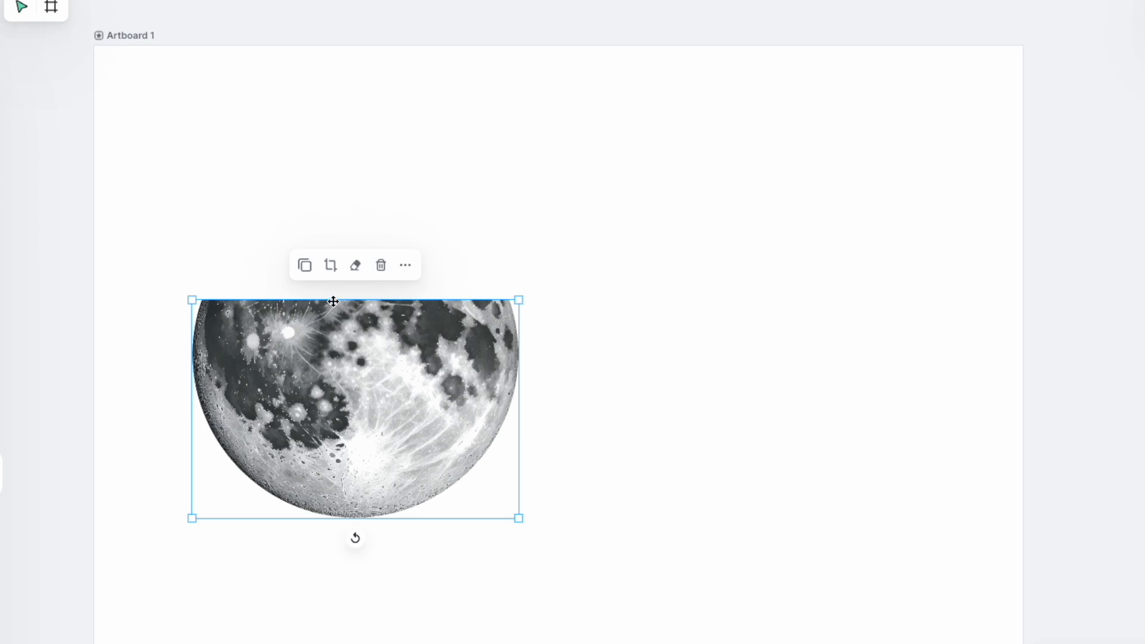
key("ctrl+z")
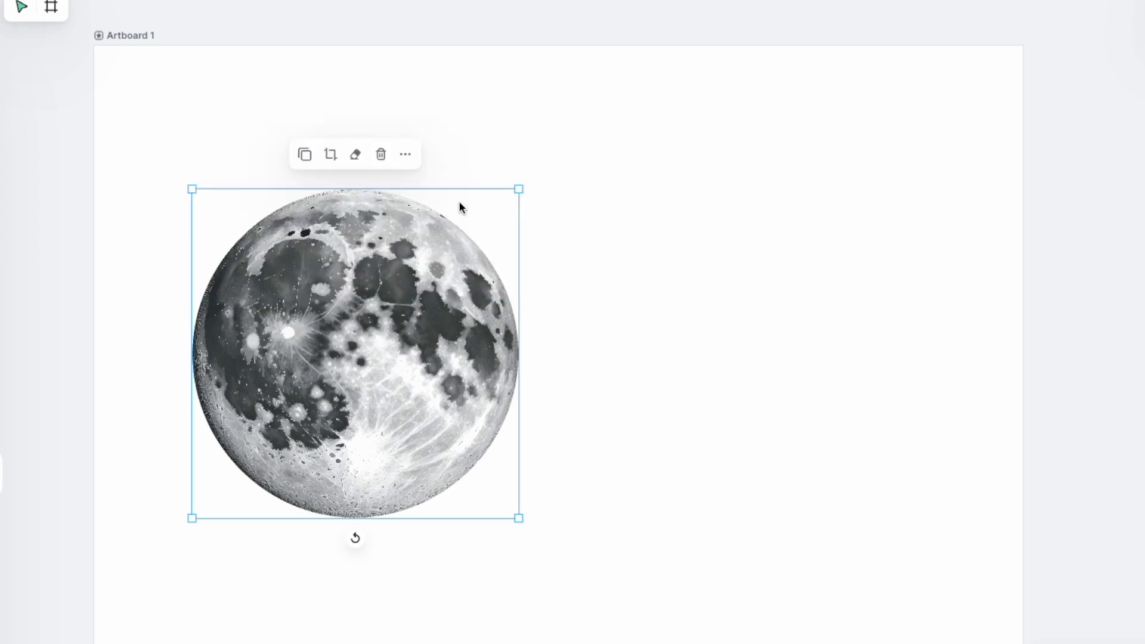
Erase freehand strokes across the upper, middle and right parts of the moon with a size 25 Eraser
left_click(355, 154)
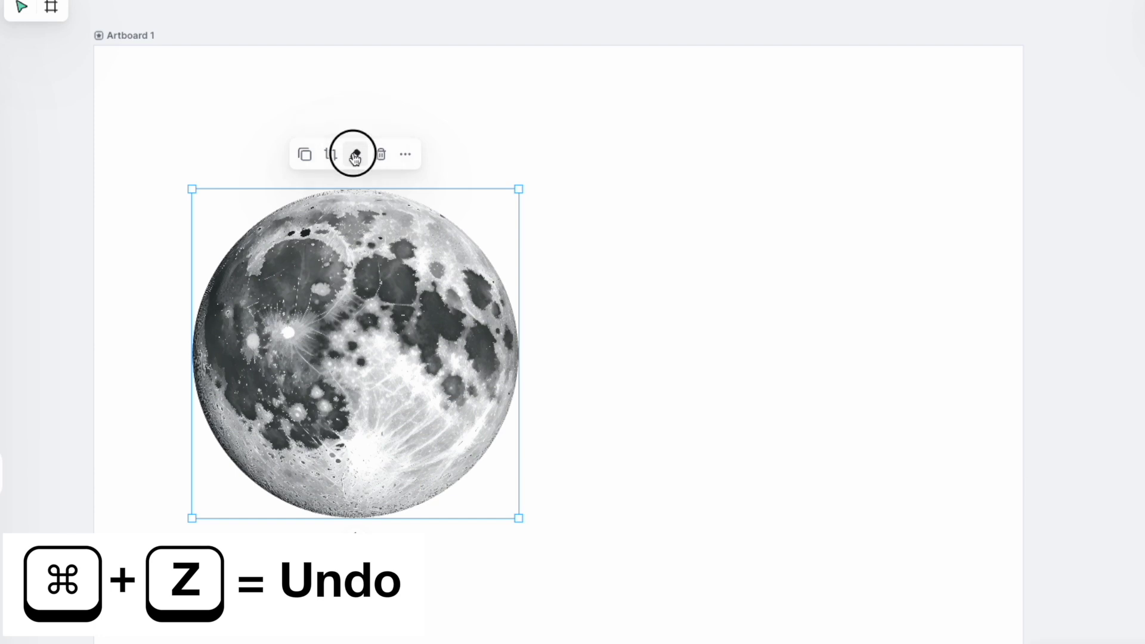
mouse_move(406, 201)
left_mouse_down()
mouse_move(459, 238)
mouse_move(509, 304)
mouse_move(406, 203)
mouse_move(364, 191)
mouse_move(429, 224)
mouse_move(365, 242)
mouse_move(331, 339)
mouse_move(369, 430)
mouse_move(514, 456)
mouse_move(366, 382)
mouse_move(417, 231)
mouse_move(382, 260)
mouse_move(340, 337)
mouse_move(386, 257)
left_mouse_up()
mouse_move(368, 295)
left_mouse_down()
mouse_move(429, 273)
mouse_move(536, 338)
left_mouse_up()
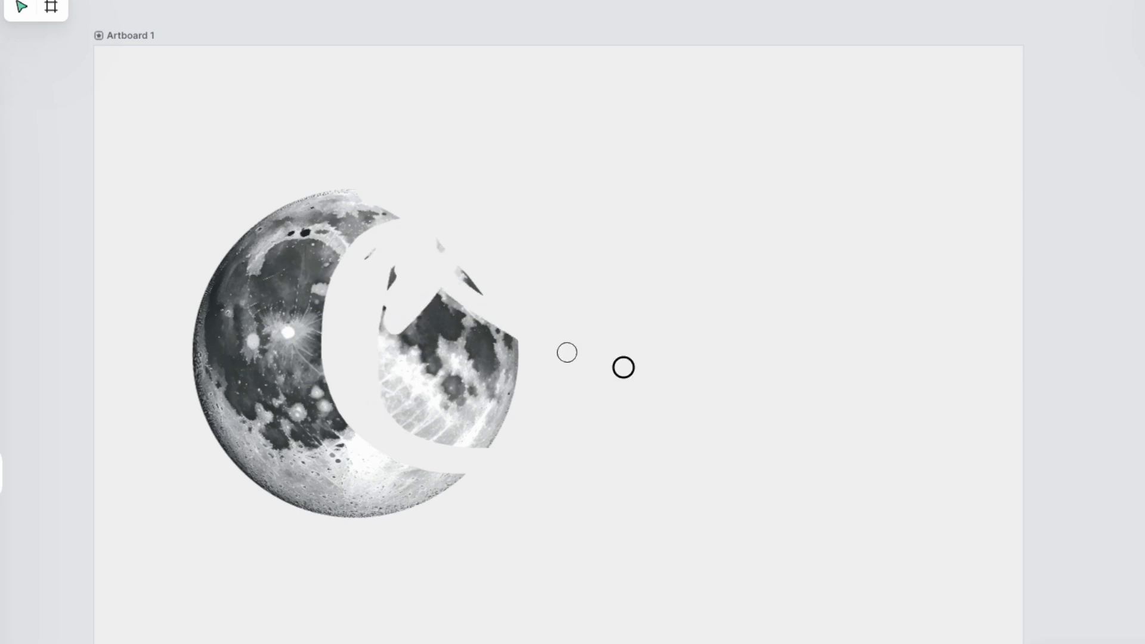
mouse_move(468, 267)
left_mouse_down()
mouse_move(408, 325)
mouse_move(248, 209)
mouse_move(434, 268)
mouse_move(509, 278)
left_mouse_up()
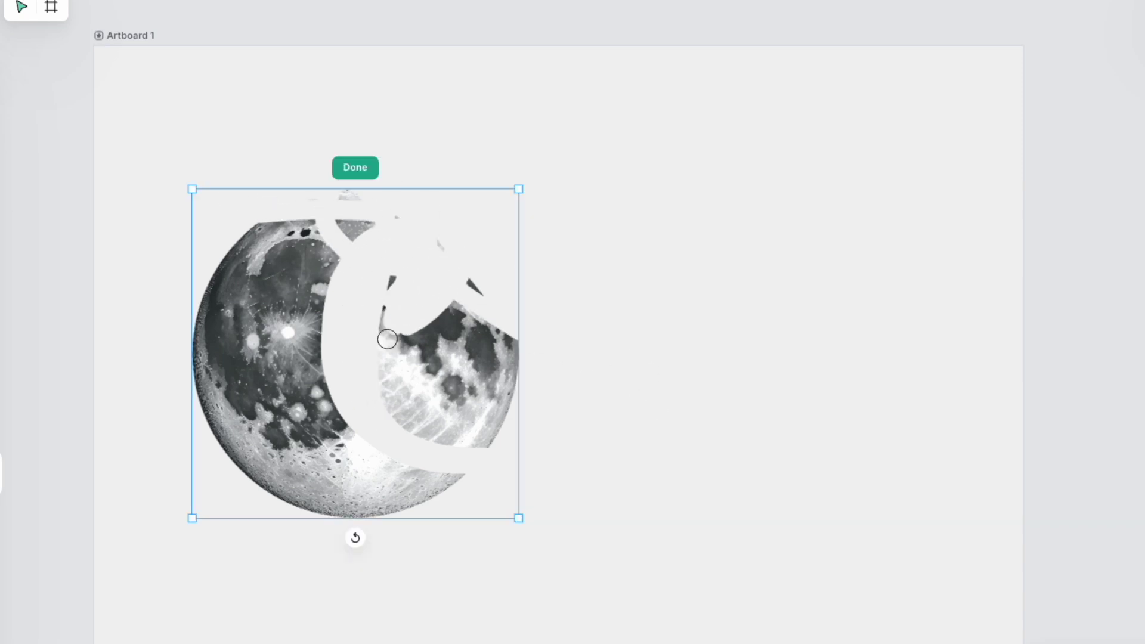
left_click_drag(326, 224, 379, 232)
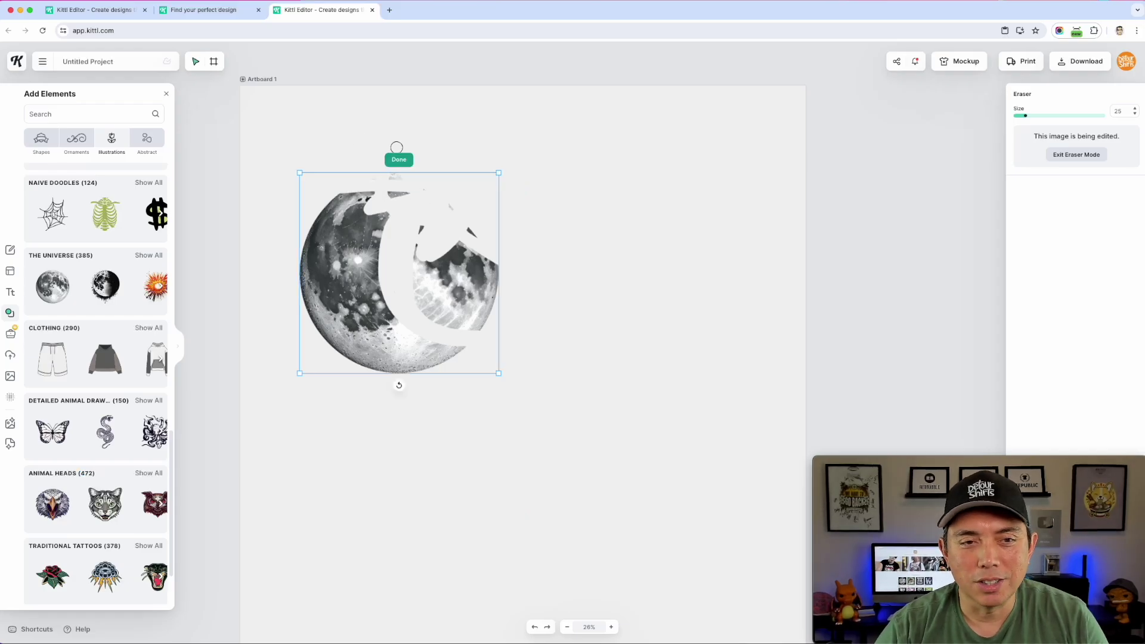
left_click(398, 159)
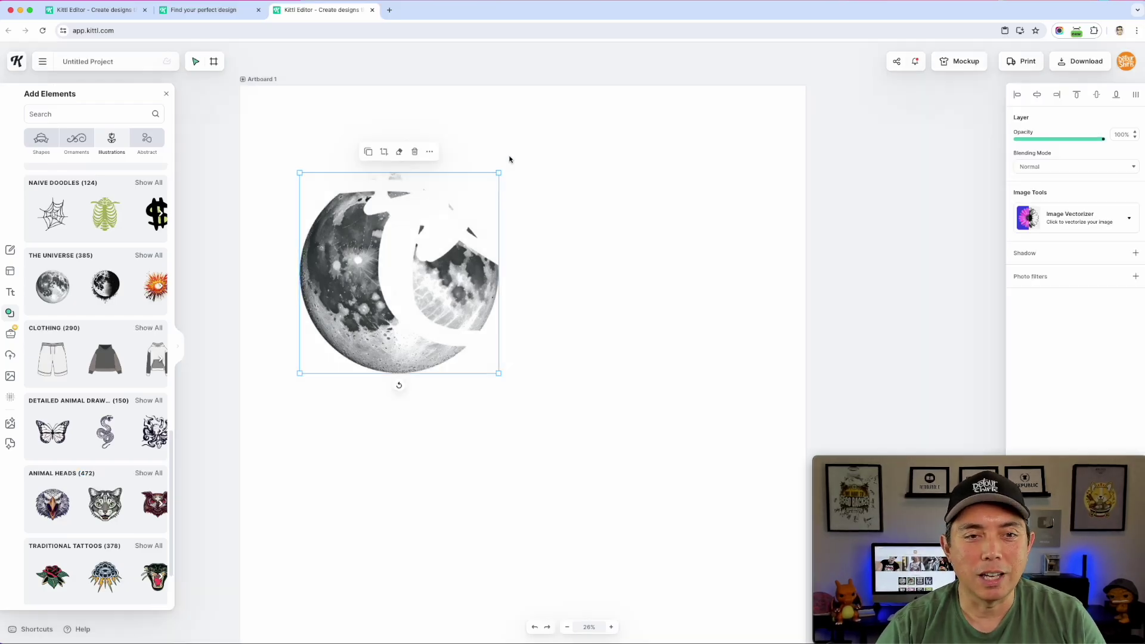
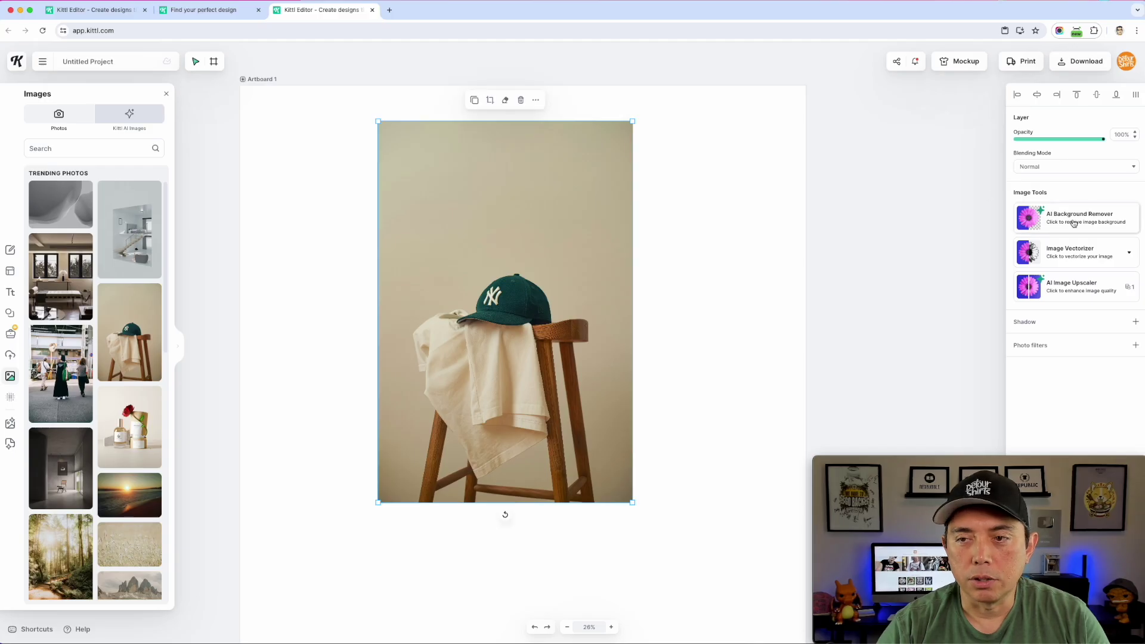
Remove the background from the photo of the green cap, shirt and stool with AI Background Remover and inspect the cutout's edges
left_click(1073, 223)
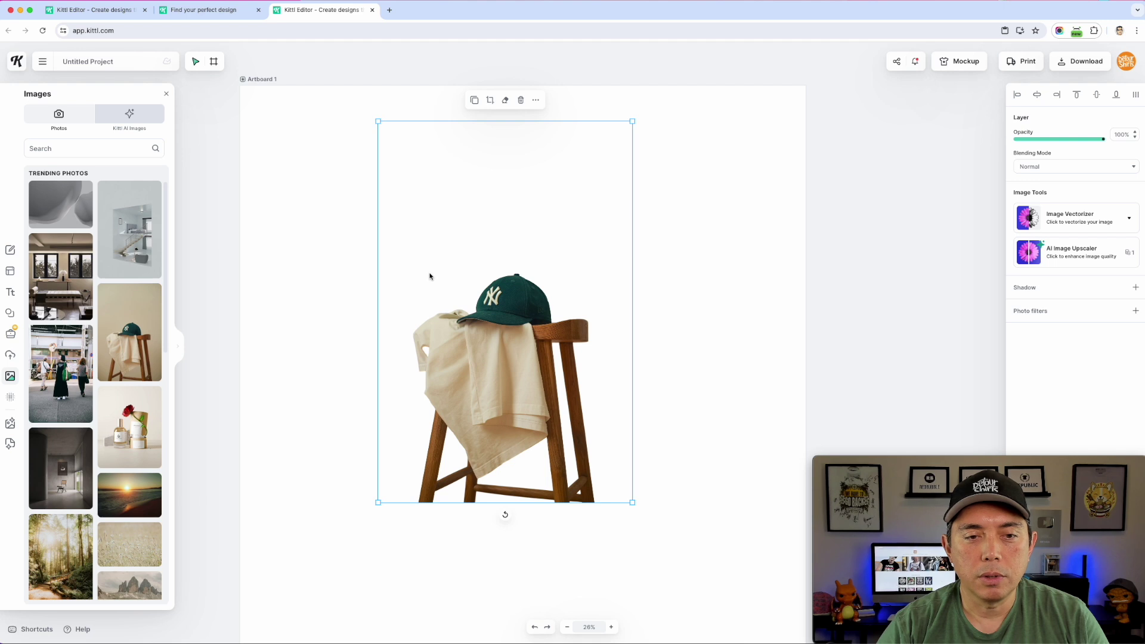
scroll(447, 316, "up", 5)
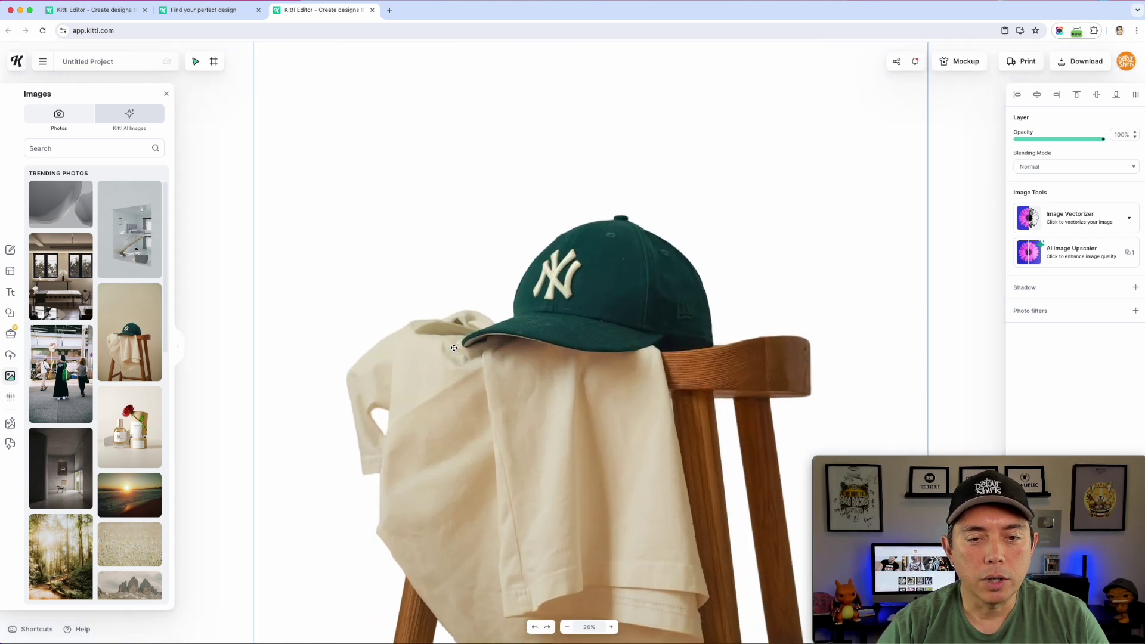
scroll(454, 348, "up", 3)
scroll(454, 347, "down", 5)
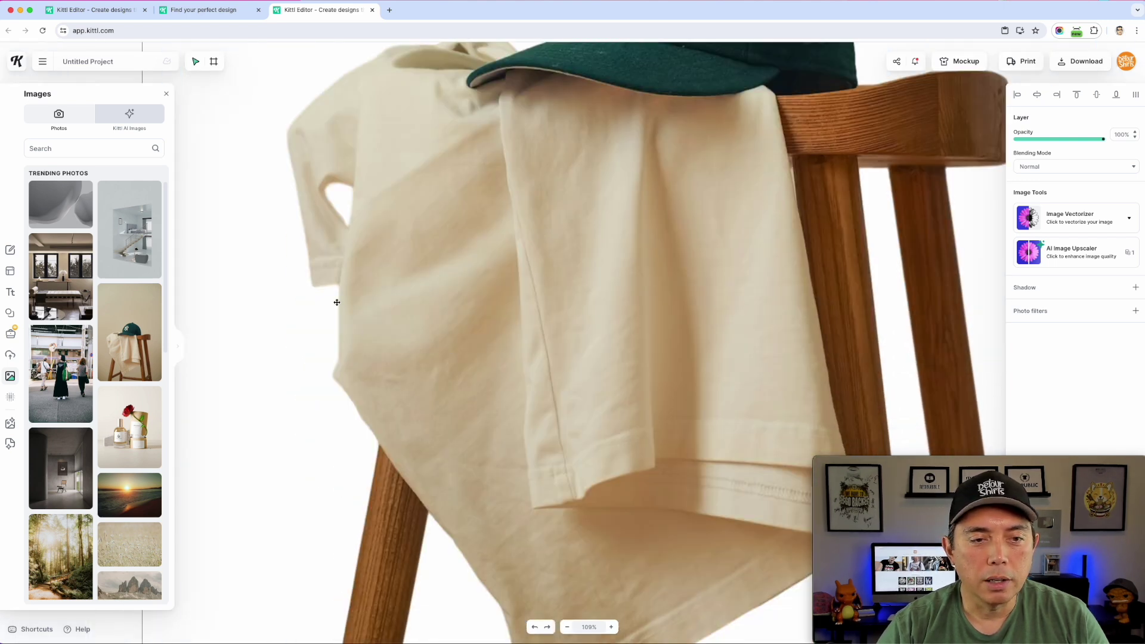
scroll(350, 319, "up", 3)
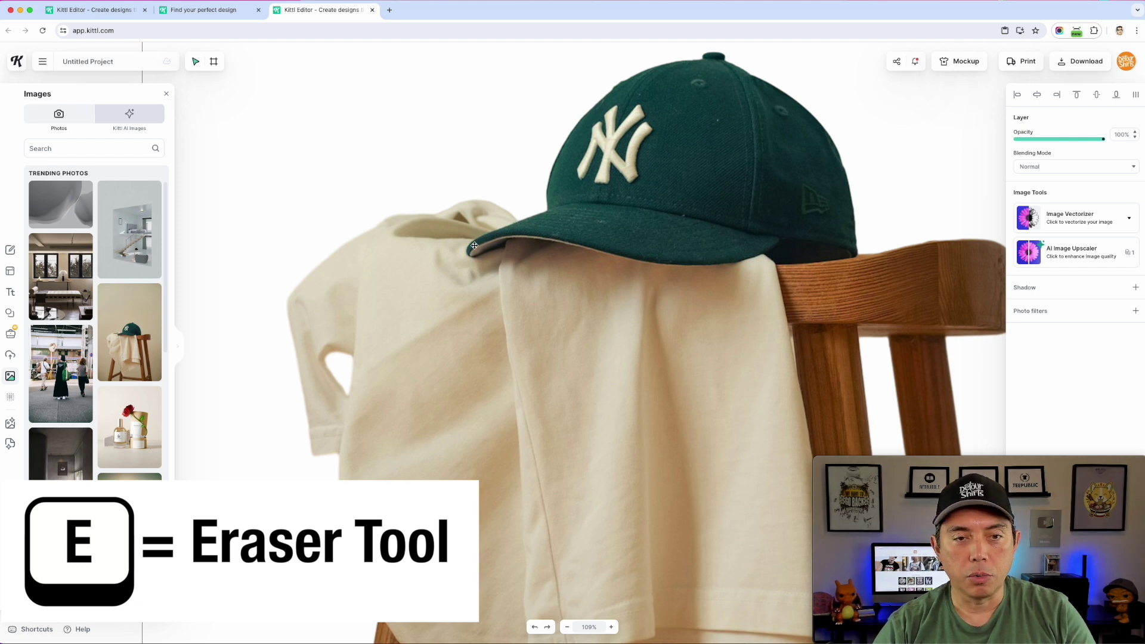
Start the Eraser on the cap and shirt cutout and try both a larger and a smaller brush
key("e")
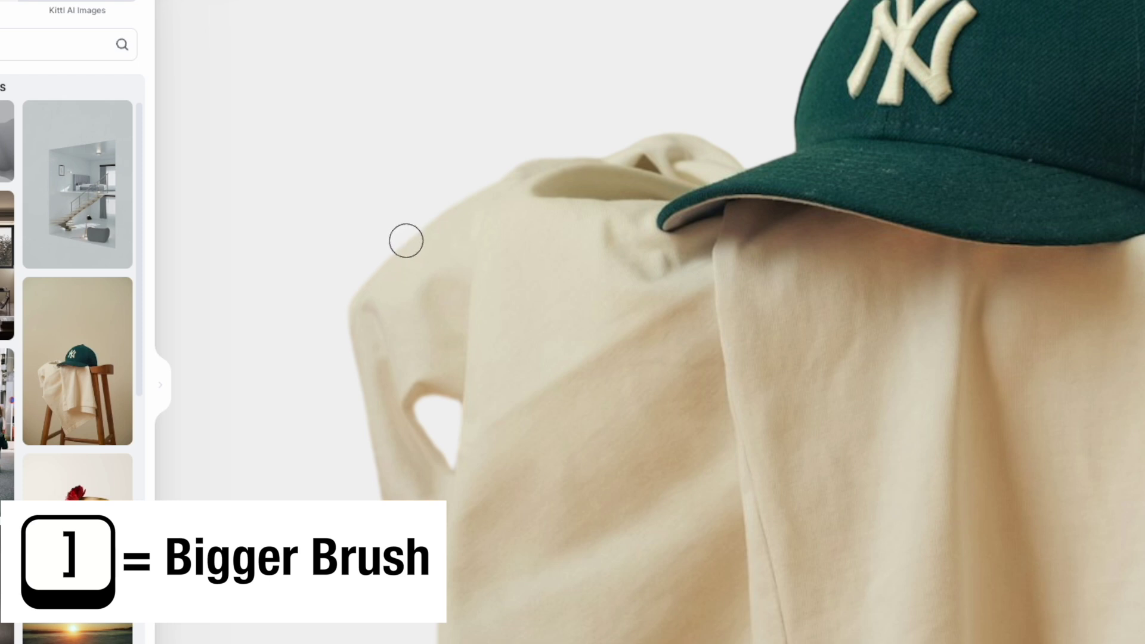
key("bracketright")
key("bracketright")
key("bracketright")
key("bracketright")
key("bracketright")
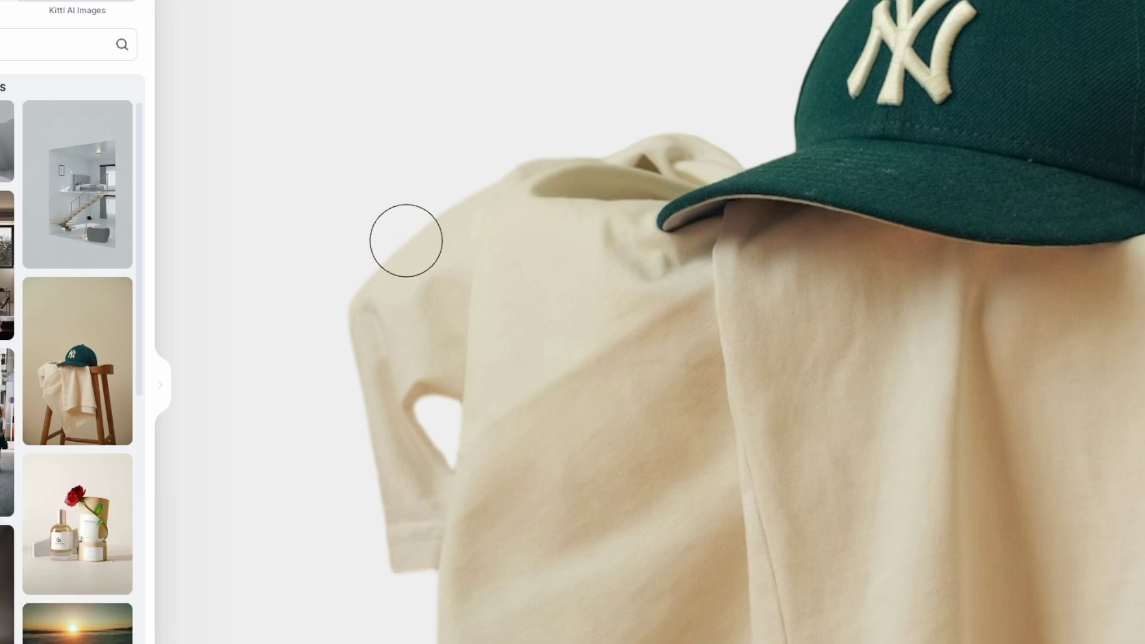
key("bracketleft")
key("bracketleft")
key("bracketleft")
key("bracketleft")
key("bracketleft")
key("bracketleft")
key("bracketleft")
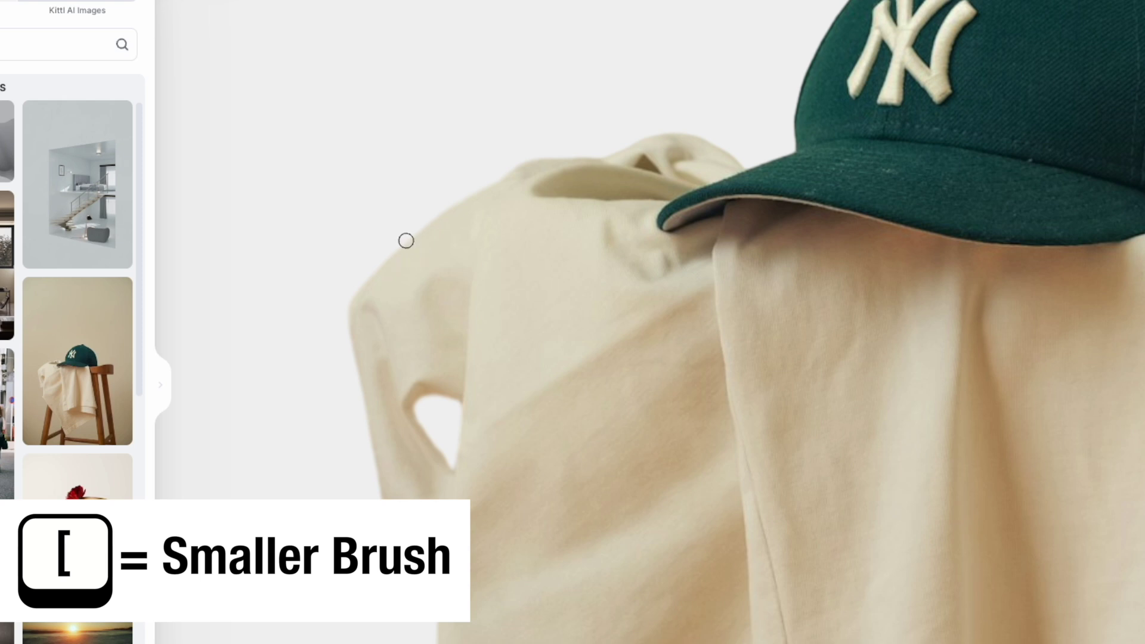
Erase the shirt's left sleeve from the cutout with a size 64 Eraser, and delete the whole image
key("bracketright")
key("bracketright")
key("bracketright")
key("bracketright")
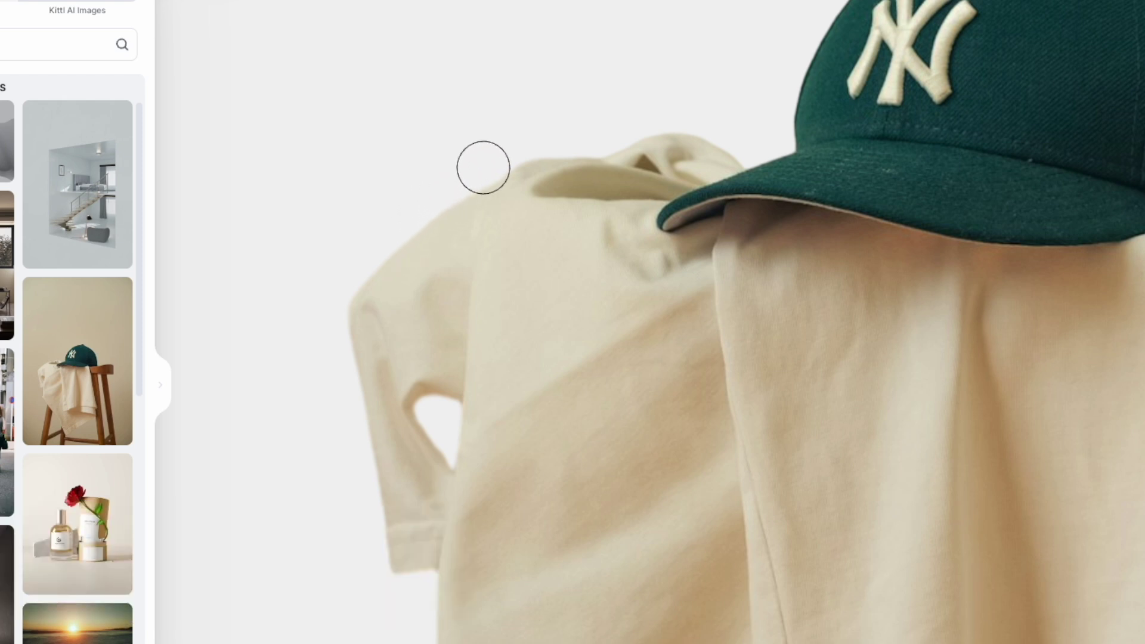
mouse_move(477, 167)
left_mouse_down()
mouse_move(441, 280)
mouse_move(414, 559)
mouse_move(388, 565)
mouse_move(388, 411)
mouse_move(413, 234)
mouse_move(355, 345)
mouse_move(361, 373)
left_mouse_up()
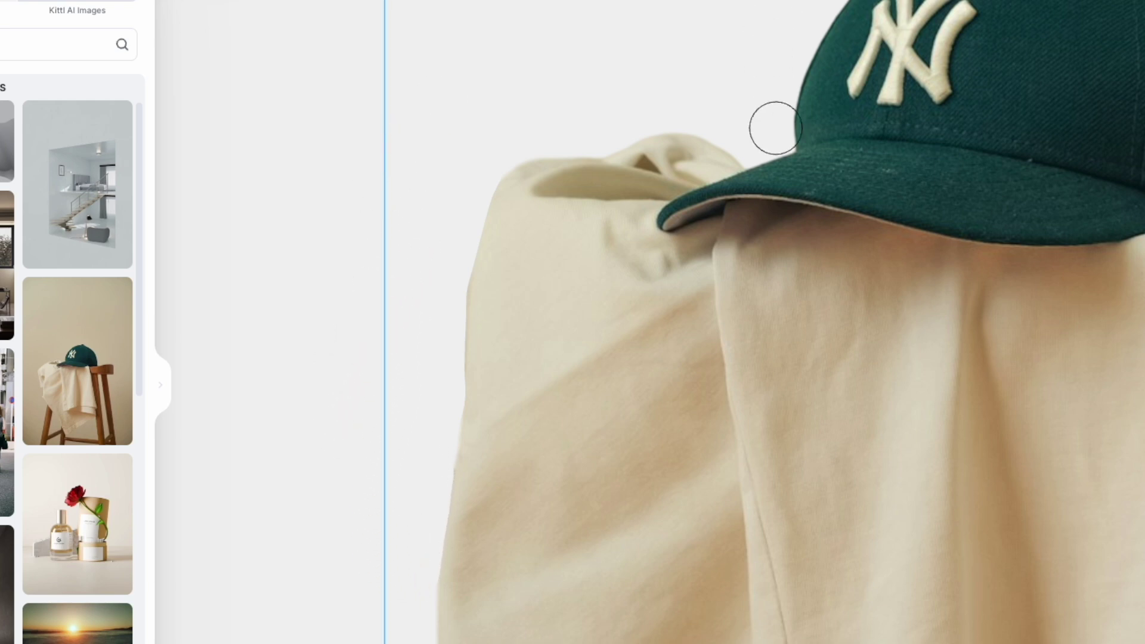
scroll(776, 133, "down", 5)
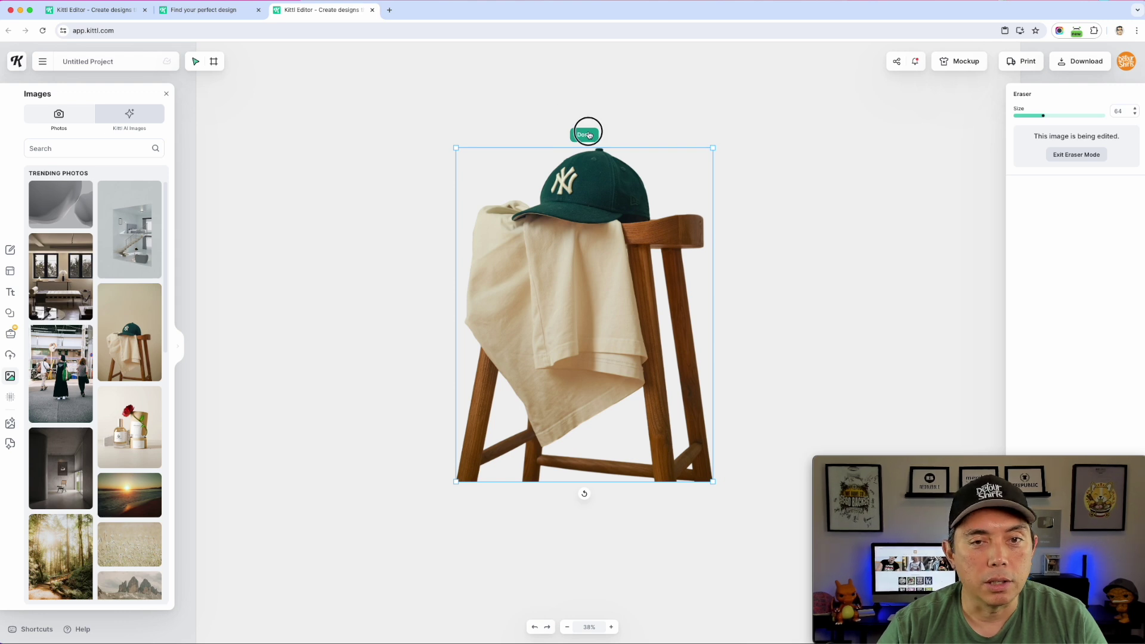
left_click(585, 136)
left_click(600, 127)
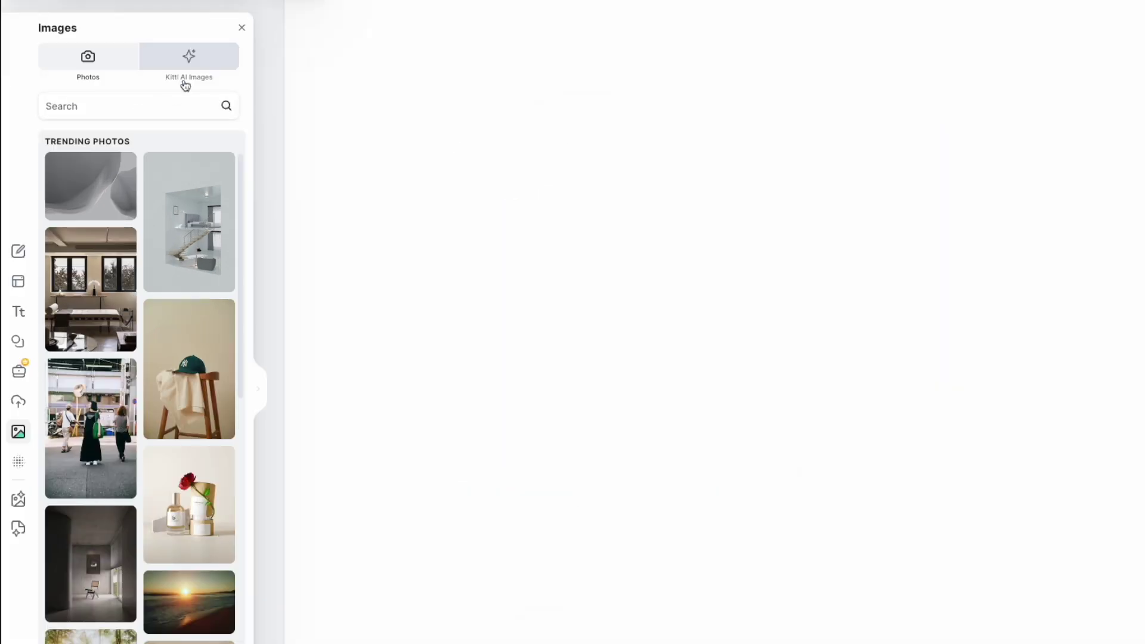
Add the mushroom house in a glass dome from the Images category of Kittl AI Images and move it to the upper canvas
left_click(188, 61)
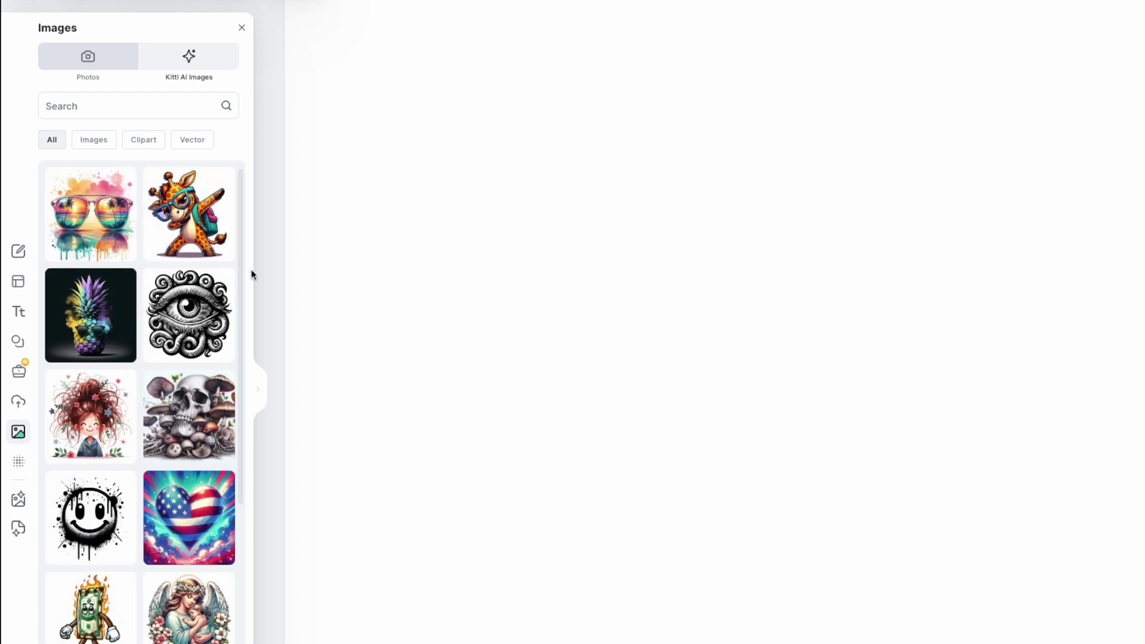
scroll(137, 304, "down", 2)
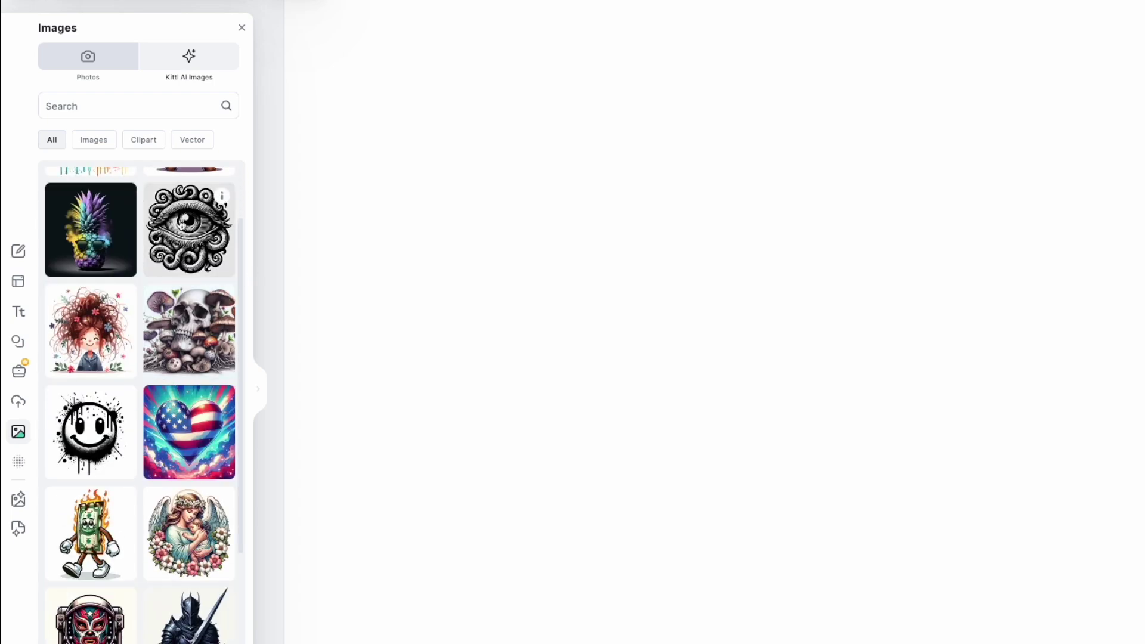
left_click(90, 141)
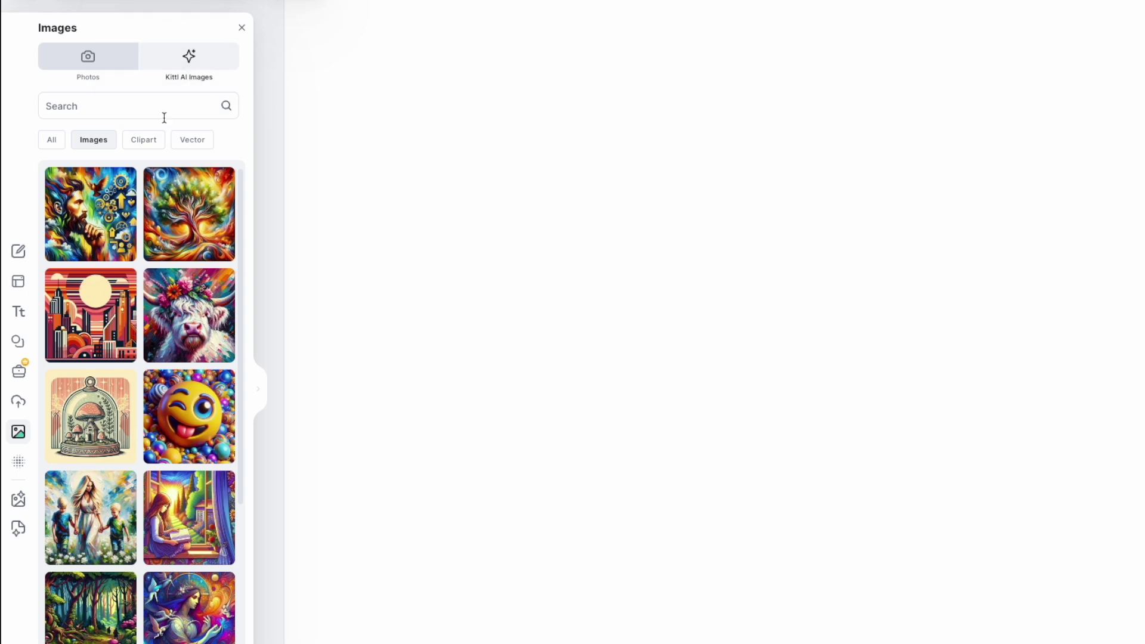
left_click(89, 421)
left_click_drag(843, 318, 753, 202)
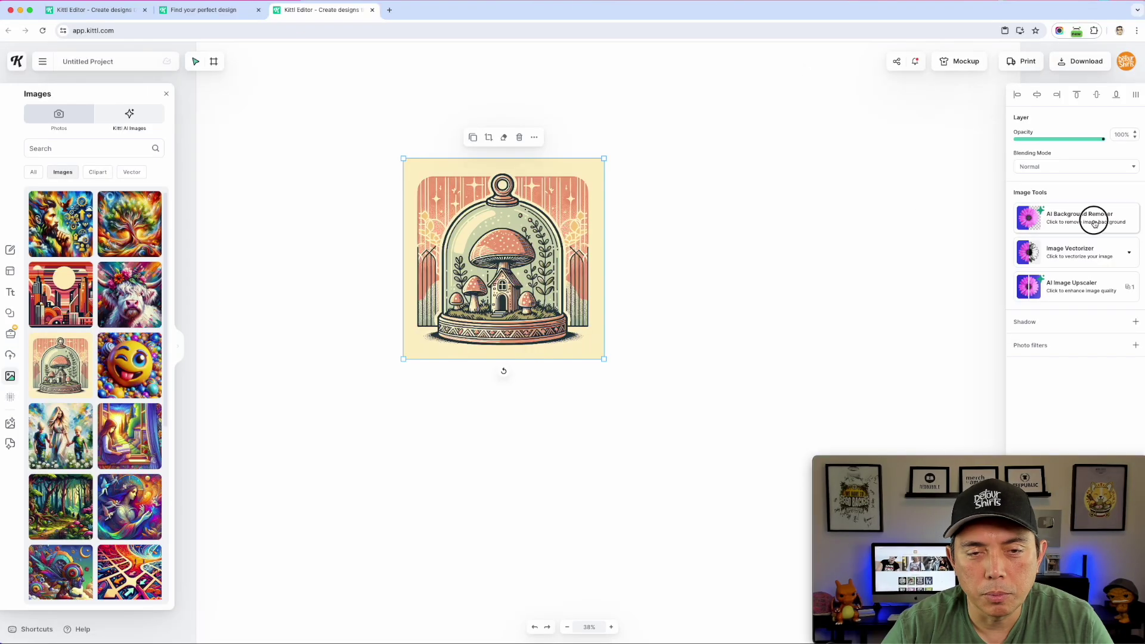
Remove the dome illustration's background with AI Background Remover and inspect the dome's upper-right edge
left_click(1091, 218)
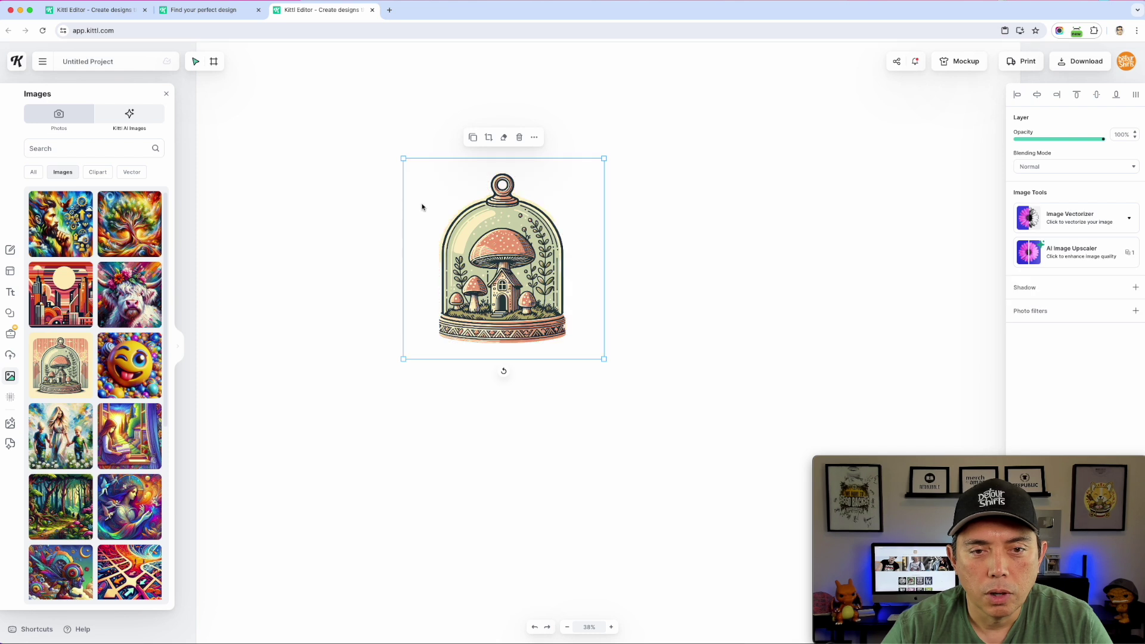
scroll(530, 245, "up", 10)
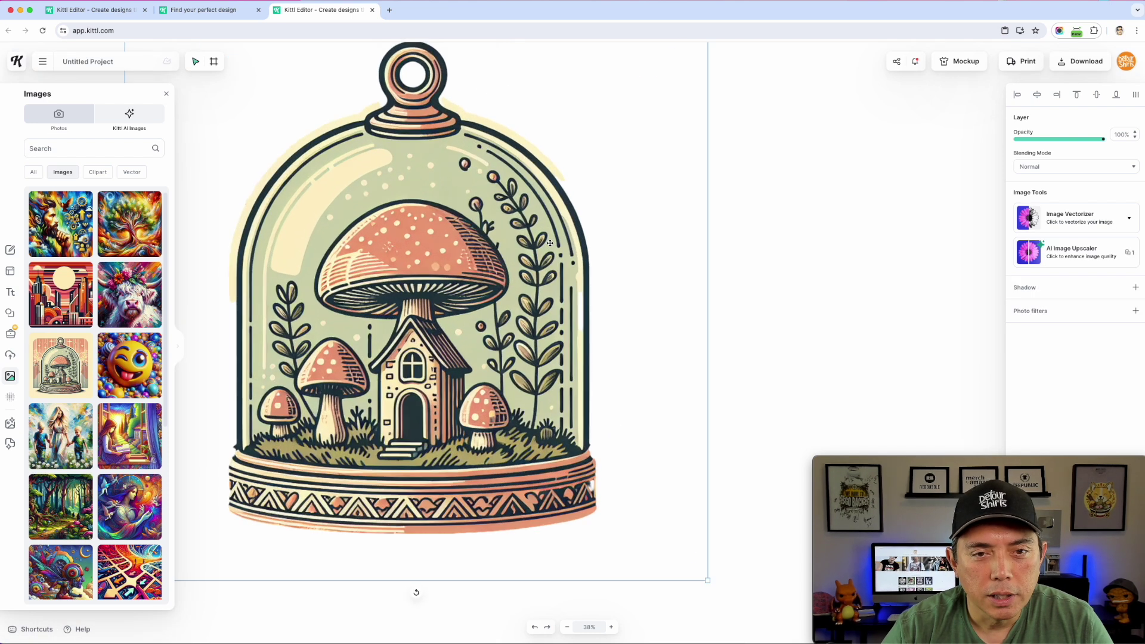
scroll(553, 231, "up", 5)
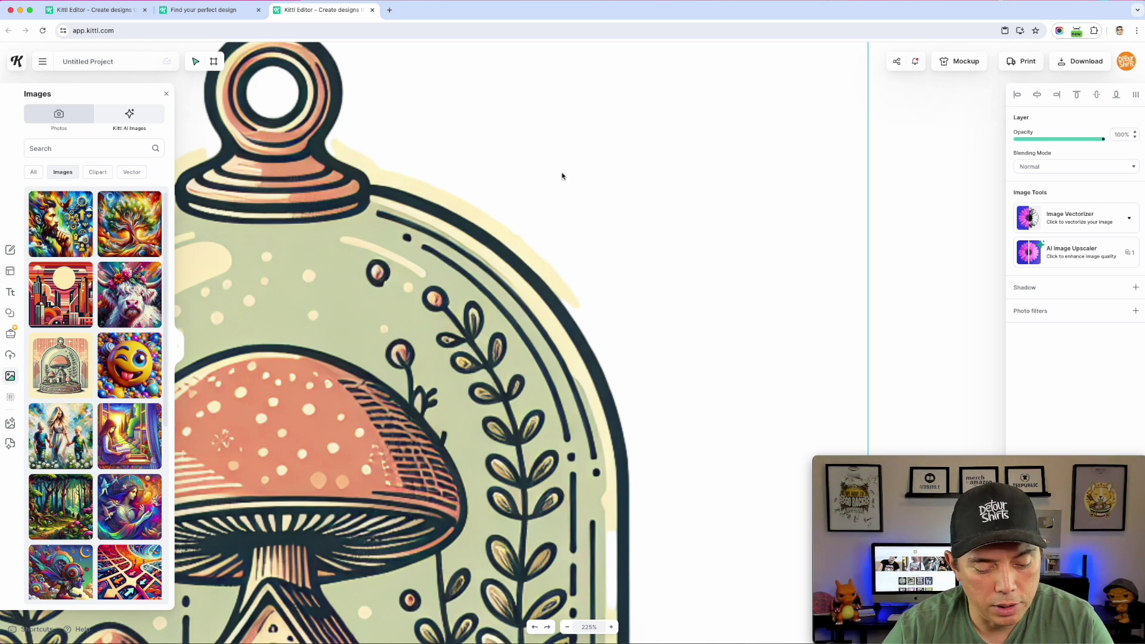
Erase the yellow fringe along the dome's upper-right outline with a size 25 Eraser, and delete the illustration
key("e")
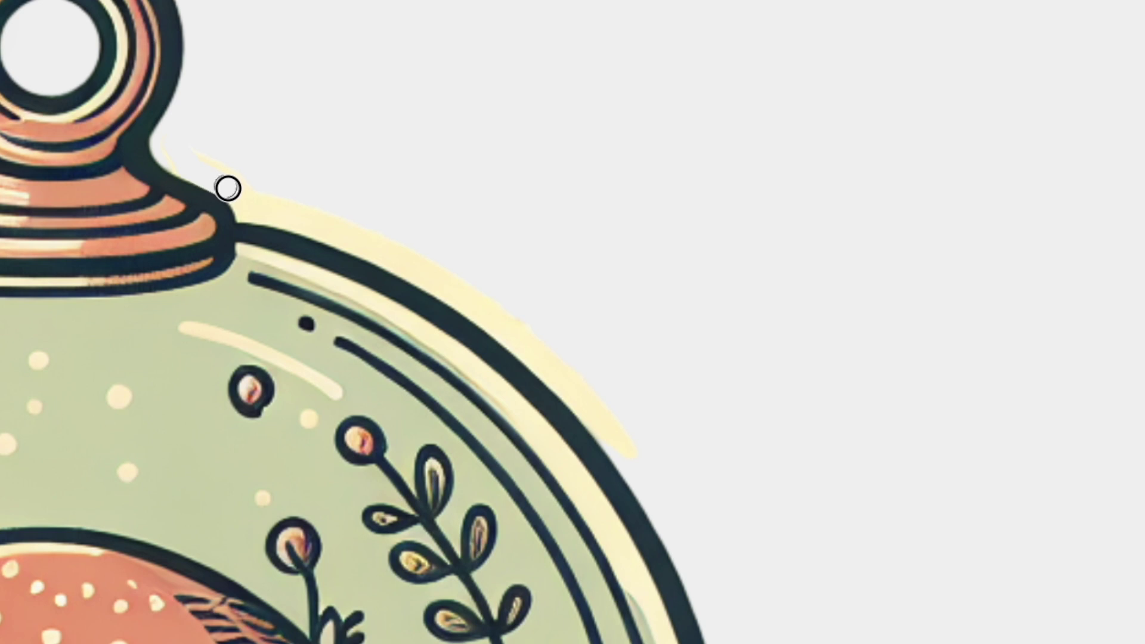
mouse_move(248, 211)
left_mouse_down()
mouse_move(224, 175)
mouse_move(286, 214)
mouse_move(267, 217)
mouse_move(333, 215)
mouse_move(399, 240)
mouse_move(326, 214)
mouse_move(541, 188)
left_mouse_up()
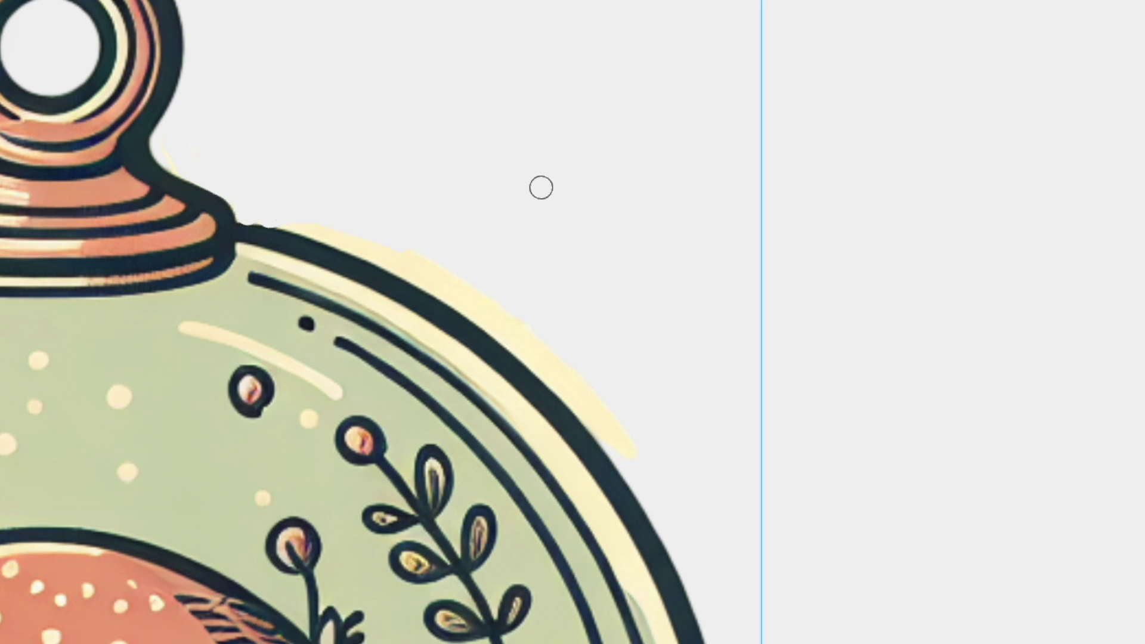
left_click_drag(642, 468, 585, 392)
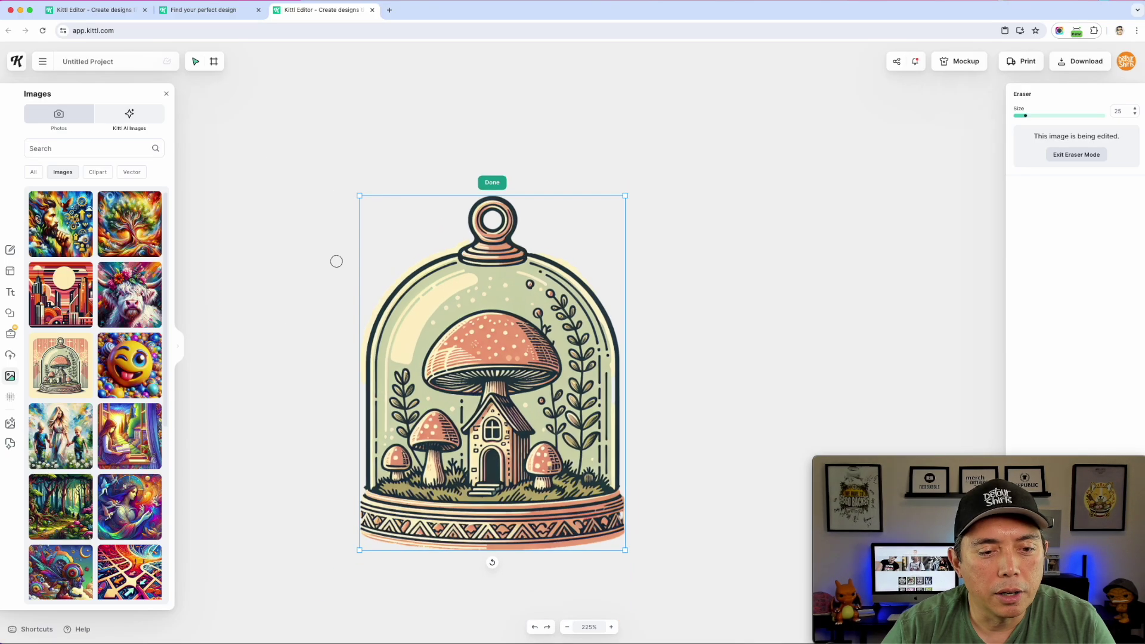
left_click(492, 183)
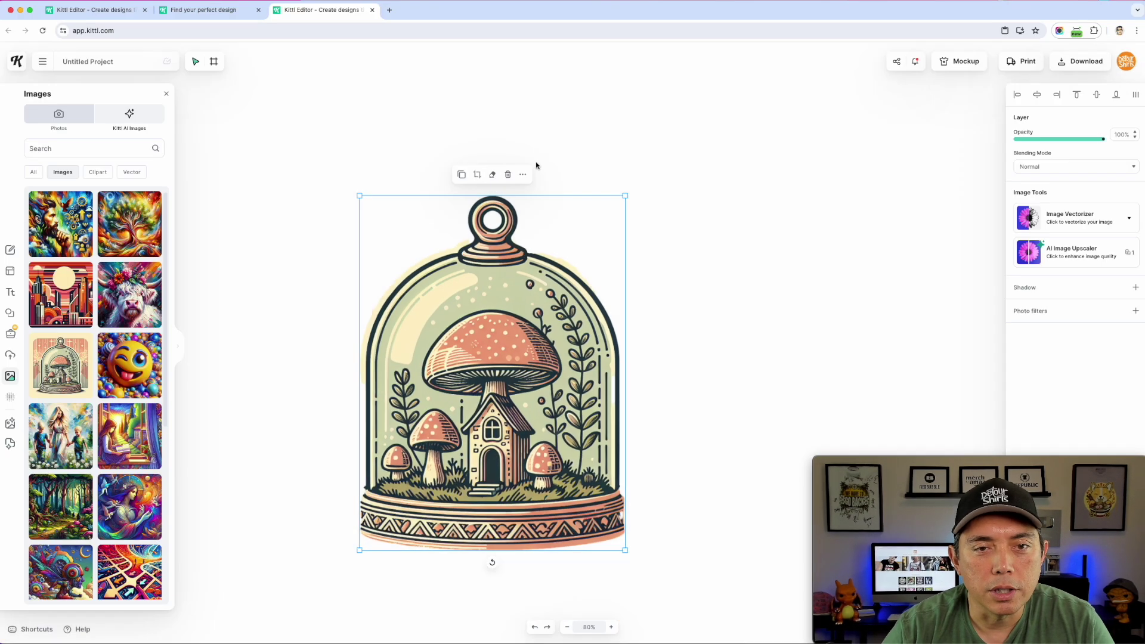
left_click(508, 174)
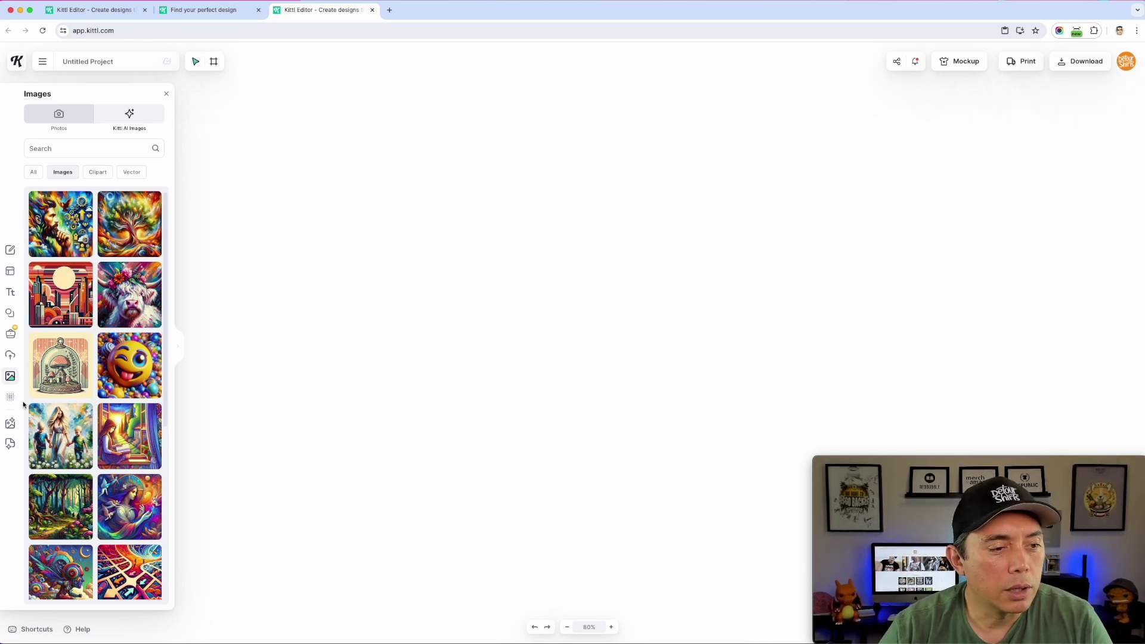
Generate an AI image of "girl sketching in a book" in the Anime style
left_click(10, 423)
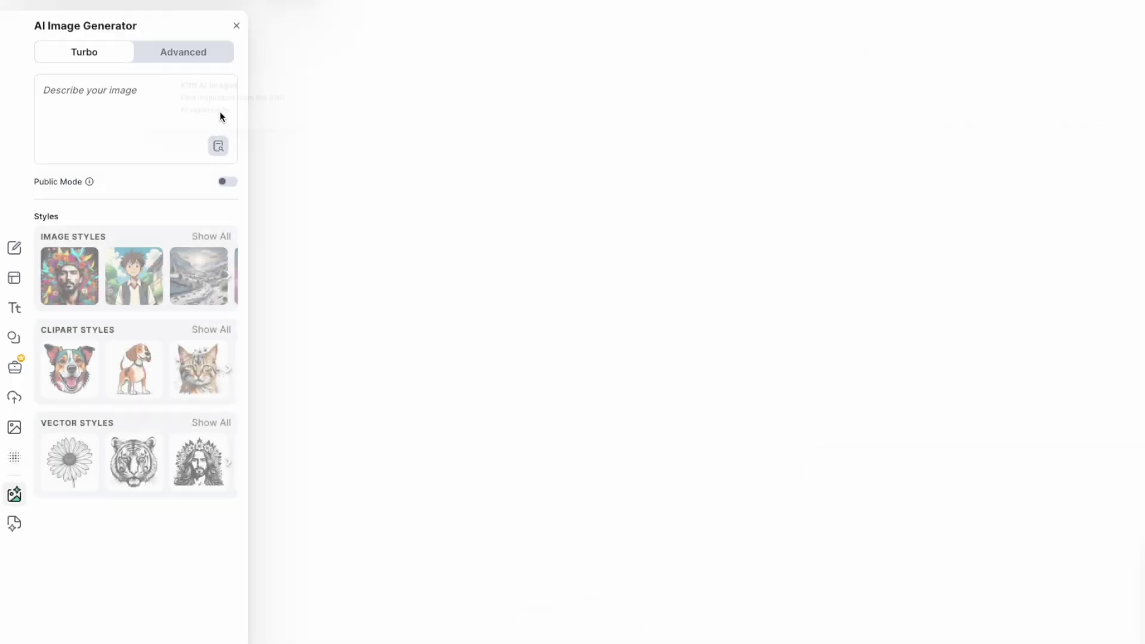
left_click(133, 283)
left_click(94, 89)
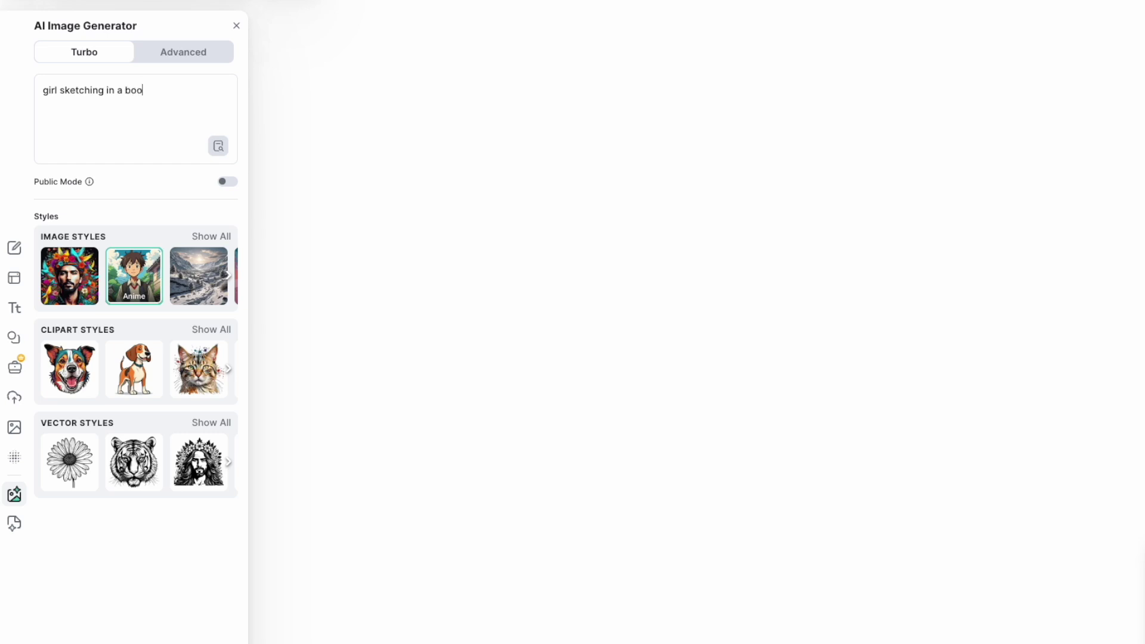
type("ok")
left_click(98, 593)
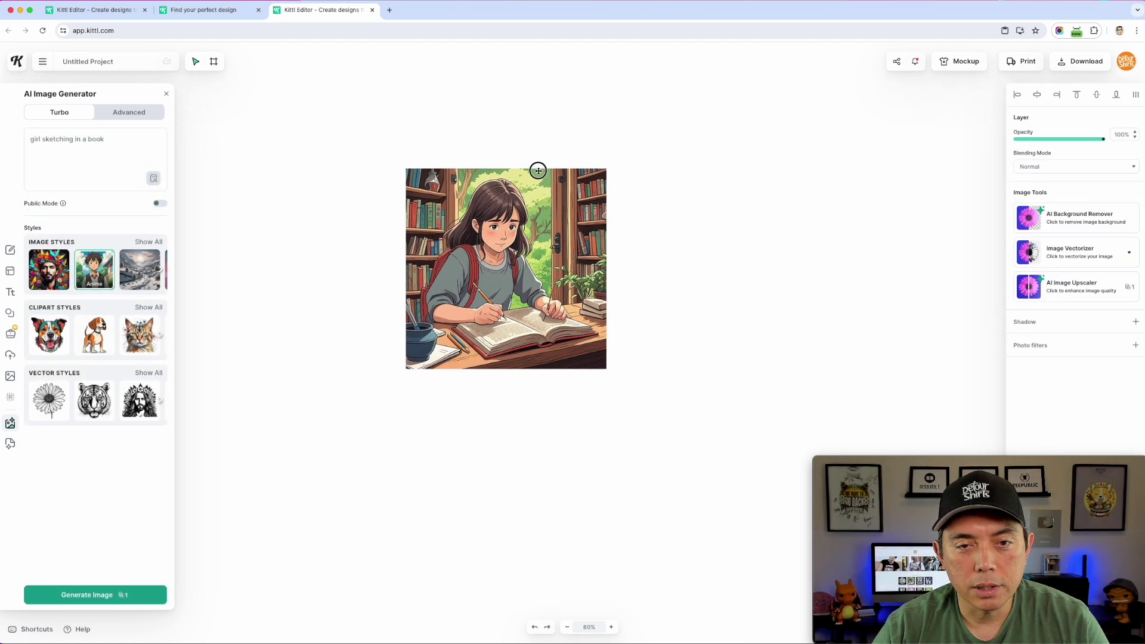
Remove the girl image's background with AI Background Remover and inspect the edges around the hand, book and desk
scroll(519, 255, "up", 5)
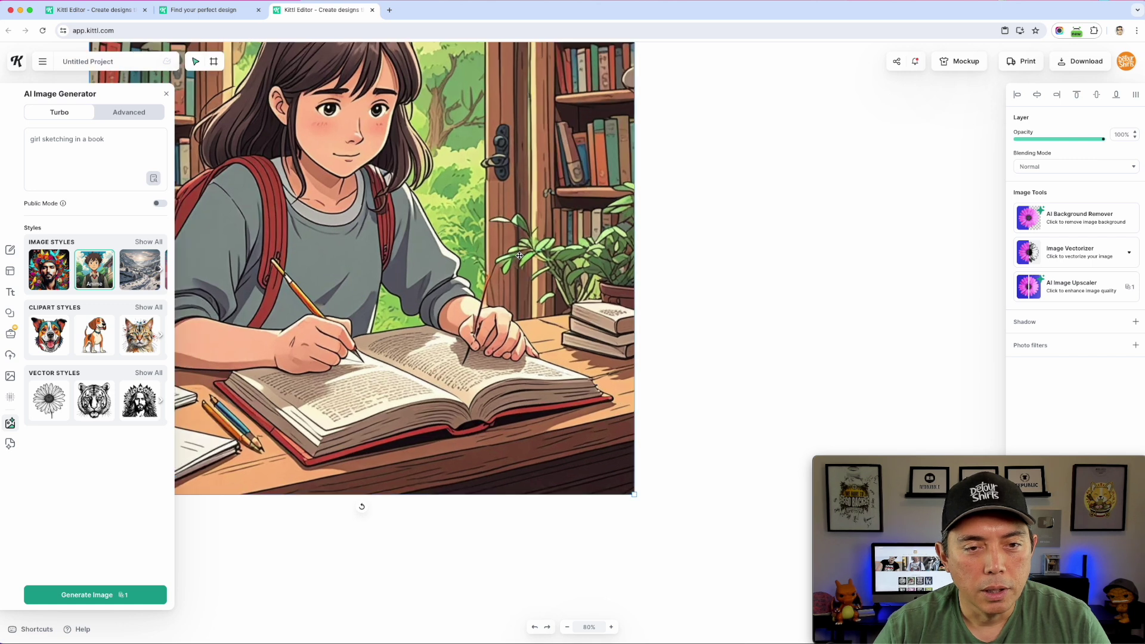
scroll(477, 269, "down", 5)
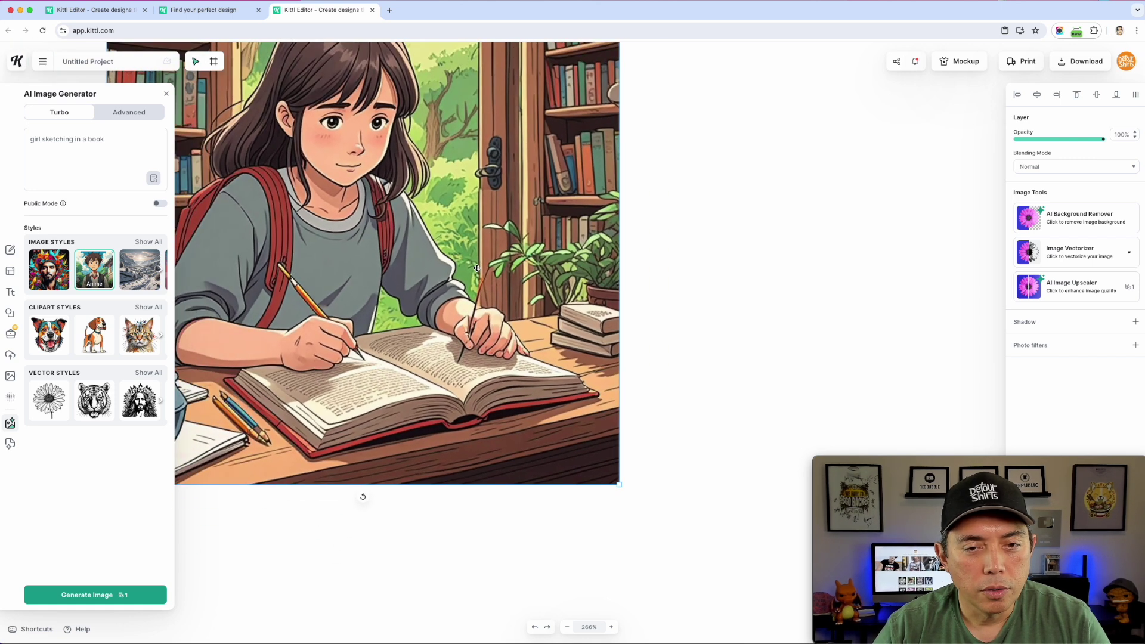
scroll(553, 269, "down", 1)
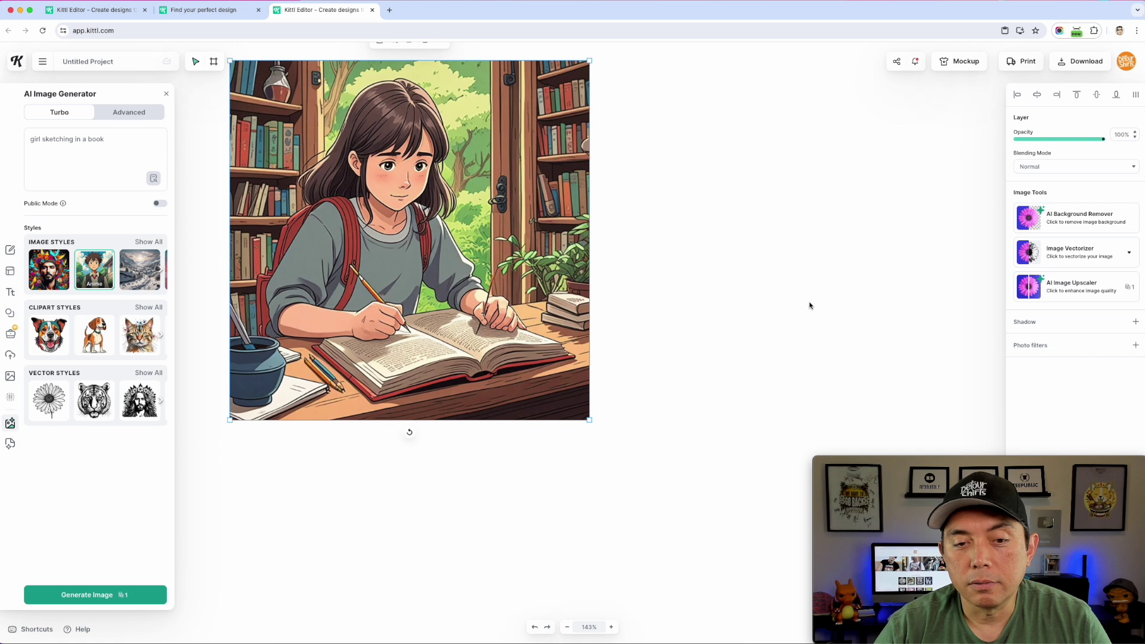
left_click(1081, 222)
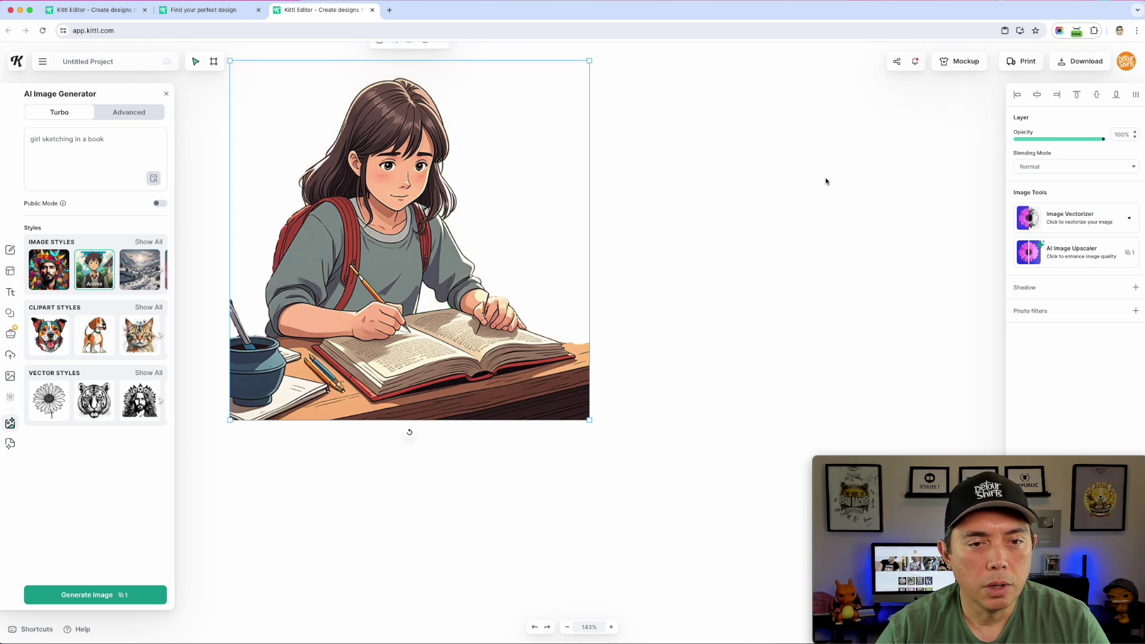
scroll(504, 303, "up", 10)
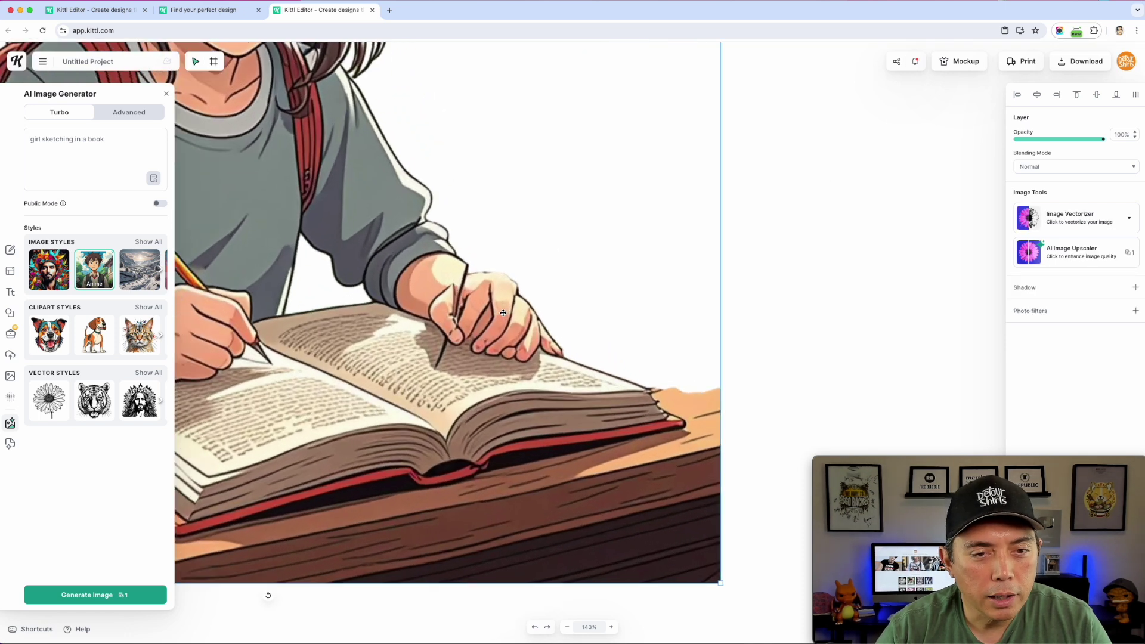
scroll(603, 324, "down", 7)
scroll(493, 184, "up", 6)
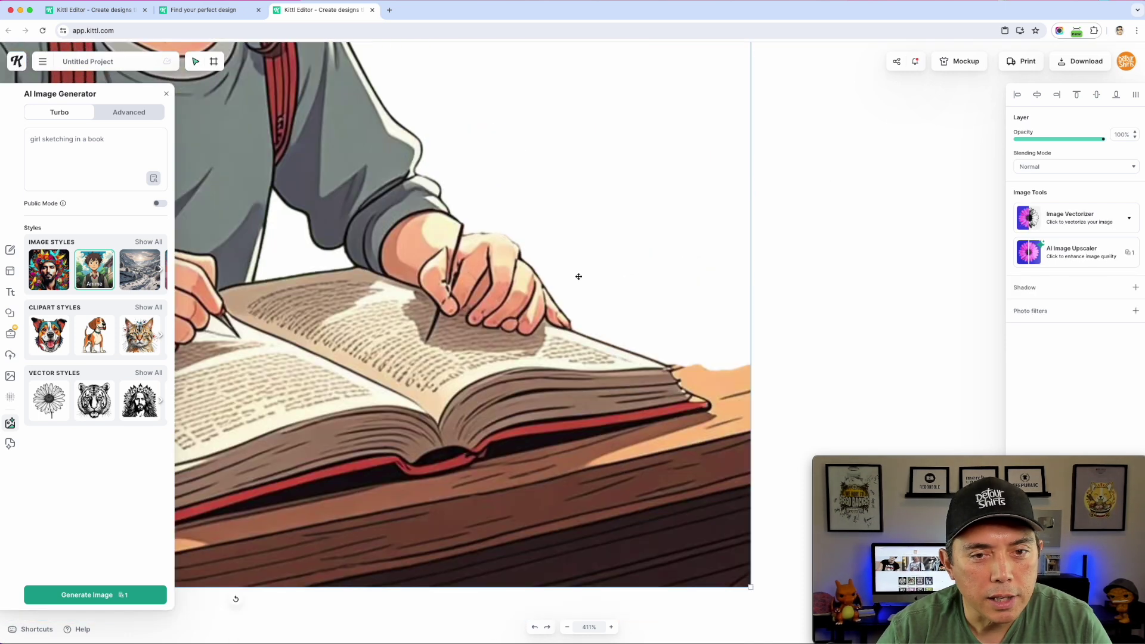
scroll(686, 332, "up", 4)
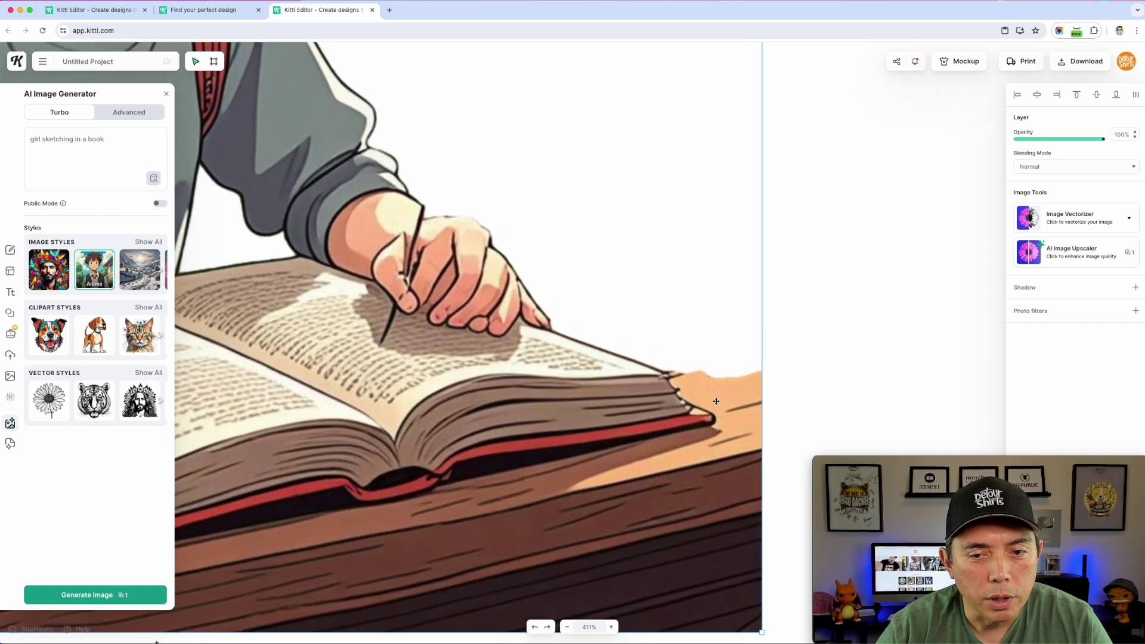
Erase a size 25 outline around the book's right corner, along its lower edge and down into the desk
left_click_drag(714, 392, 617, 291)
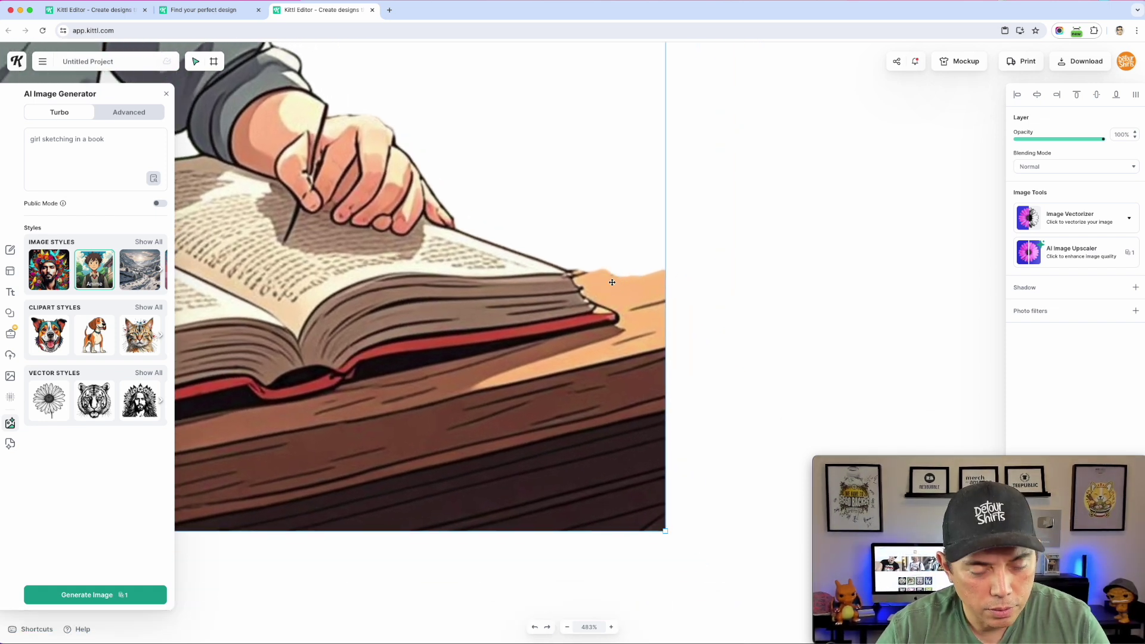
key("e")
left_click(576, 268)
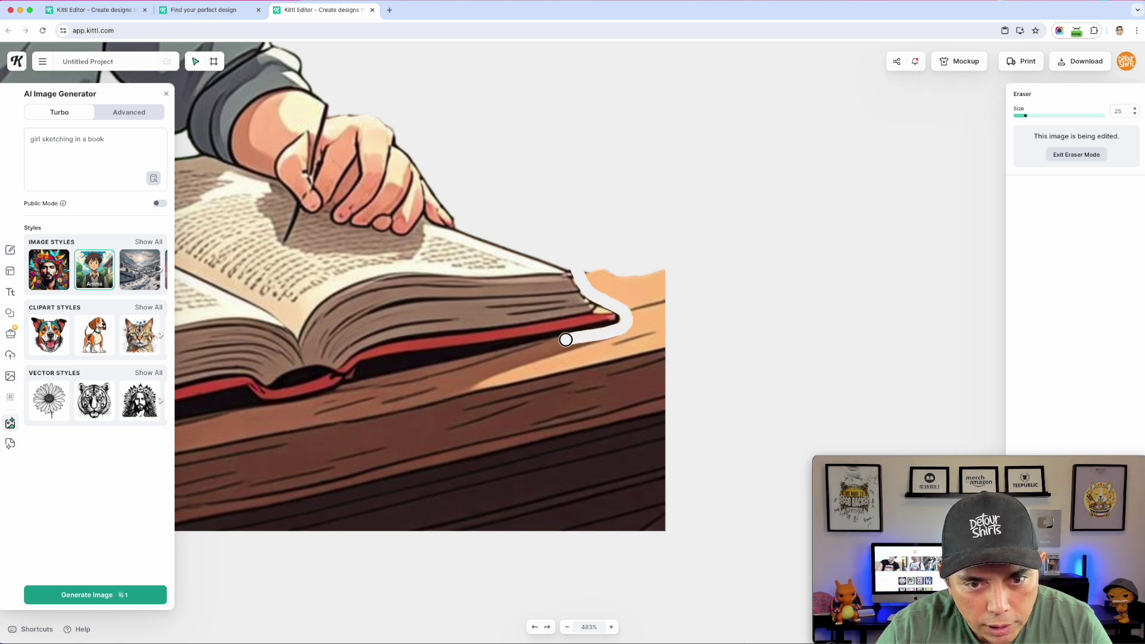
left_click_drag(495, 353, 486, 357)
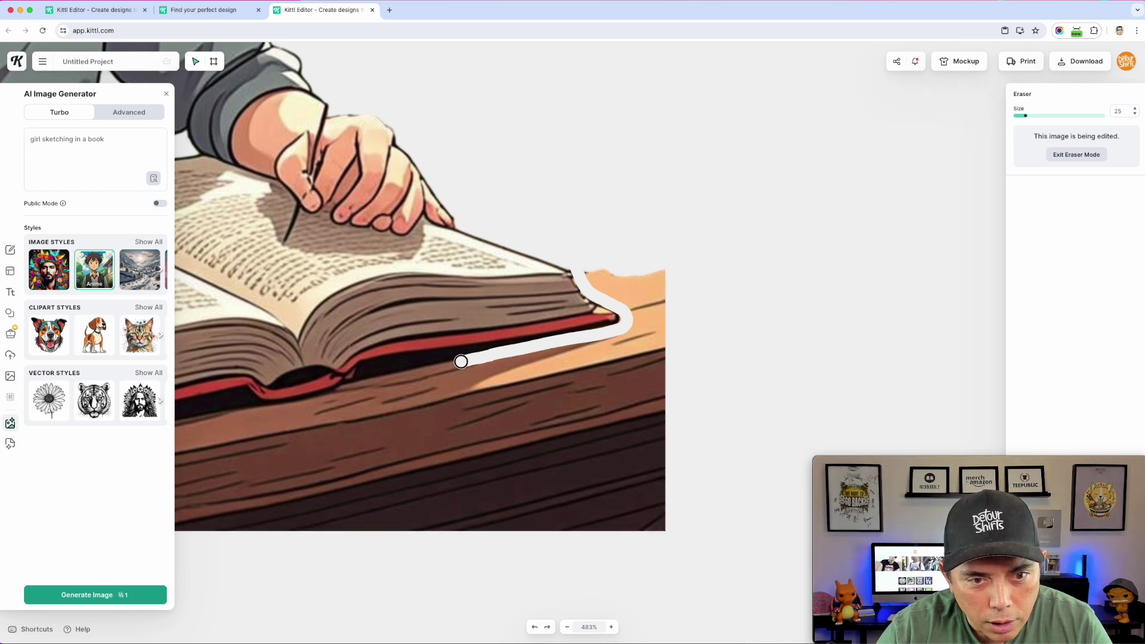
mouse_move(433, 368)
left_mouse_down()
mouse_move(385, 376)
mouse_move(300, 427)
mouse_move(278, 478)
left_mouse_up()
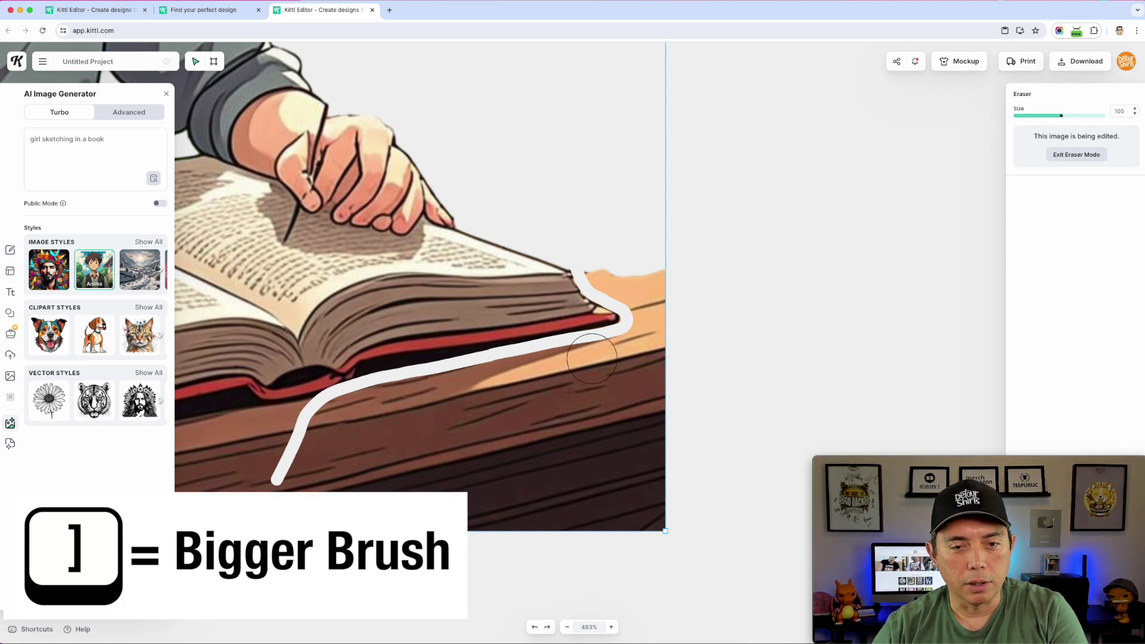
Erase the rest of the desk below and right of the book with a size 105 Eraser
mouse_move(602, 359)
left_mouse_down()
mouse_move(353, 409)
mouse_move(314, 450)
mouse_move(282, 538)
mouse_move(372, 450)
mouse_move(330, 527)
mouse_move(417, 424)
mouse_move(419, 513)
mouse_move(455, 421)
mouse_move(515, 431)
mouse_move(626, 381)
mouse_move(502, 412)
mouse_move(630, 369)
mouse_move(651, 306)
left_mouse_up()
mouse_move(609, 270)
left_mouse_down()
mouse_move(665, 270)
mouse_move(672, 317)
mouse_move(602, 363)
mouse_move(661, 385)
mouse_move(630, 477)
mouse_move(641, 450)
mouse_move(670, 520)
mouse_move(615, 439)
mouse_move(634, 452)
mouse_move(584, 542)
mouse_move(591, 477)
mouse_move(516, 462)
mouse_move(496, 475)
mouse_move(513, 507)
mouse_move(485, 534)
left_mouse_up()
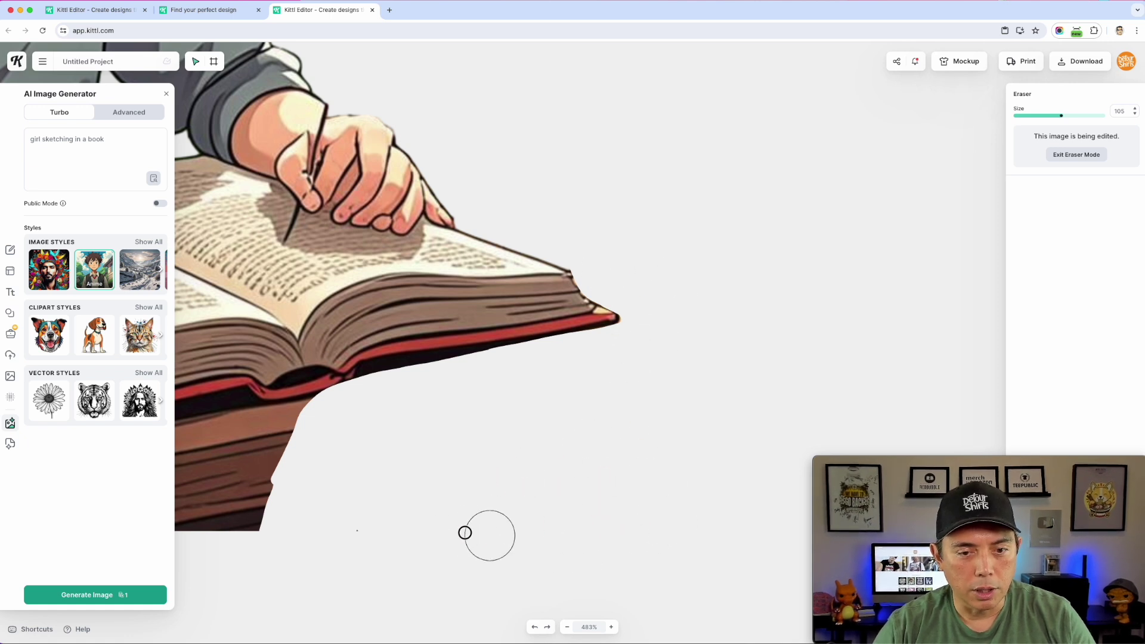
scroll(642, 423, "down", 5)
scroll(642, 422, "down", 10)
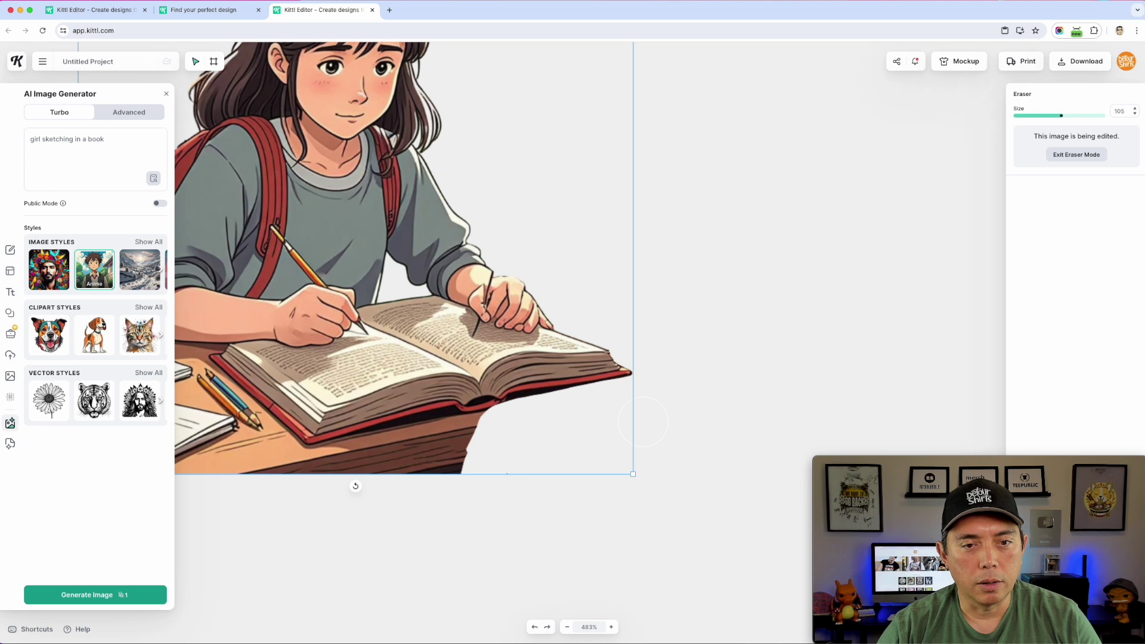
Finish erasing and enlarge the girl image on the artboard to several times its size
scroll(643, 421, "down", 1)
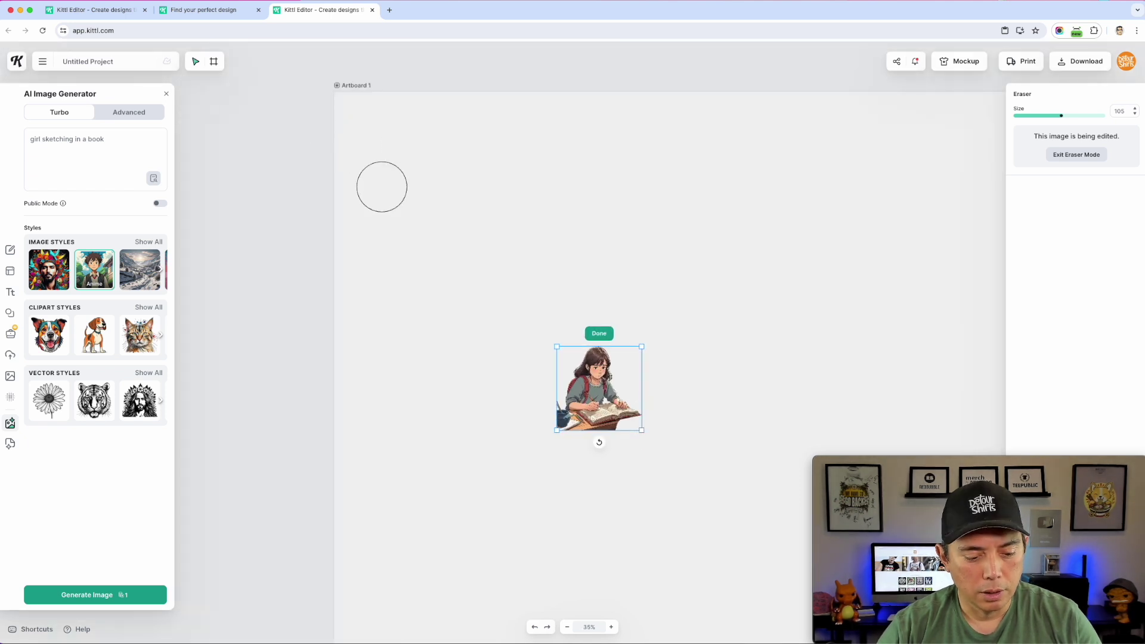
left_click(599, 333)
mouse_move(644, 429)
left_mouse_down()
mouse_move(518, 245)
mouse_move(740, 456)
left_mouse_up()
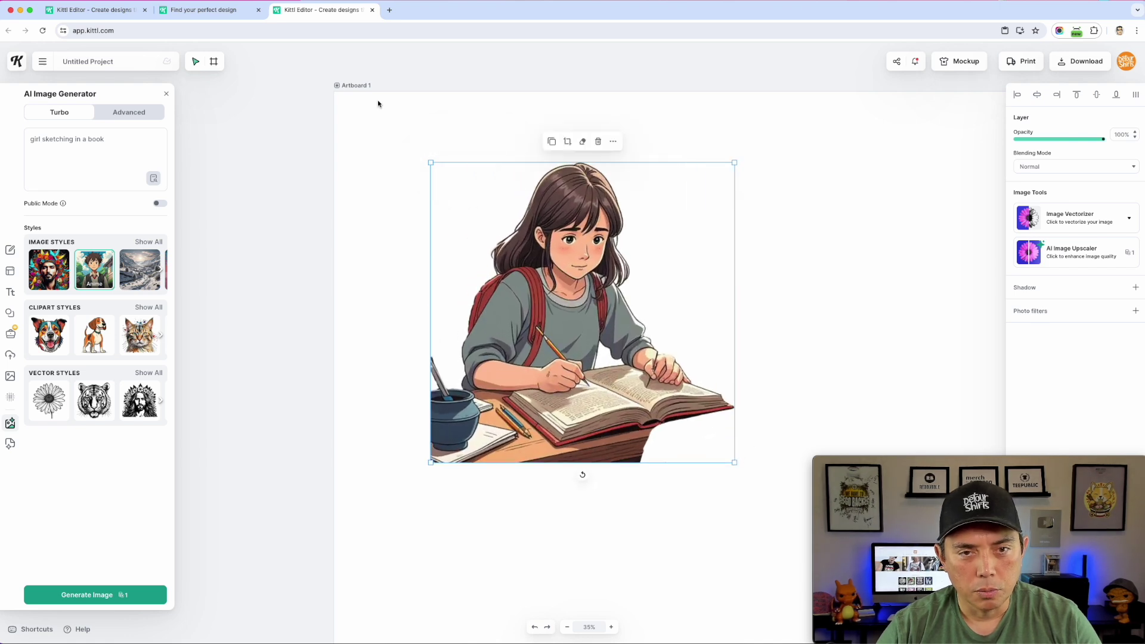
Fill the artboard with red ED2F2F and check the girl image's cut-out edges against it
left_click(358, 84)
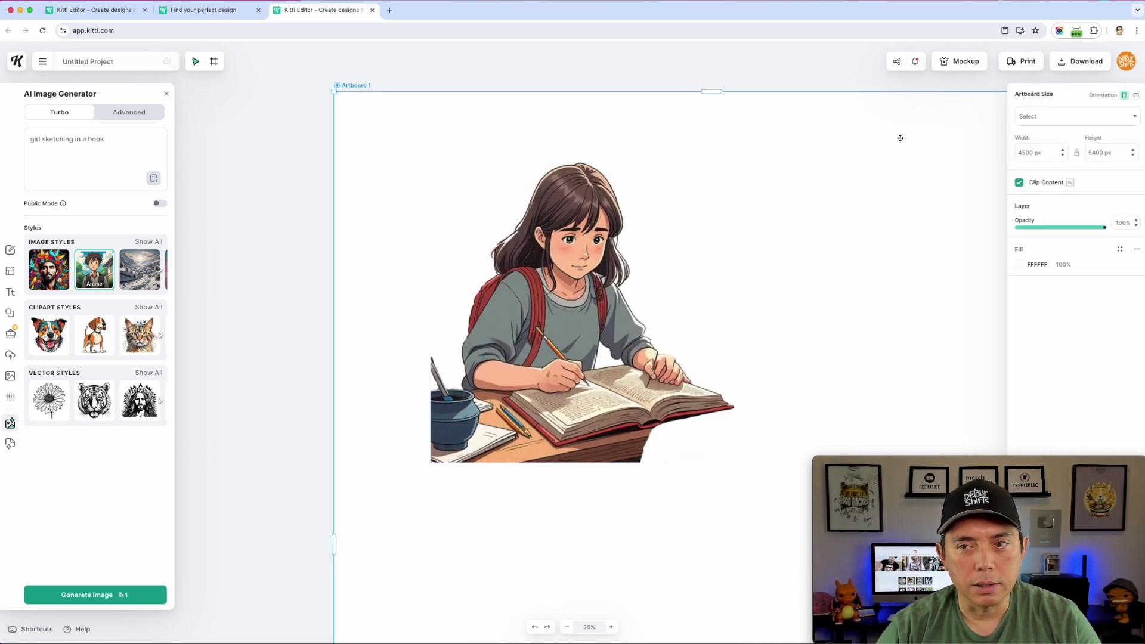
left_click(1018, 262)
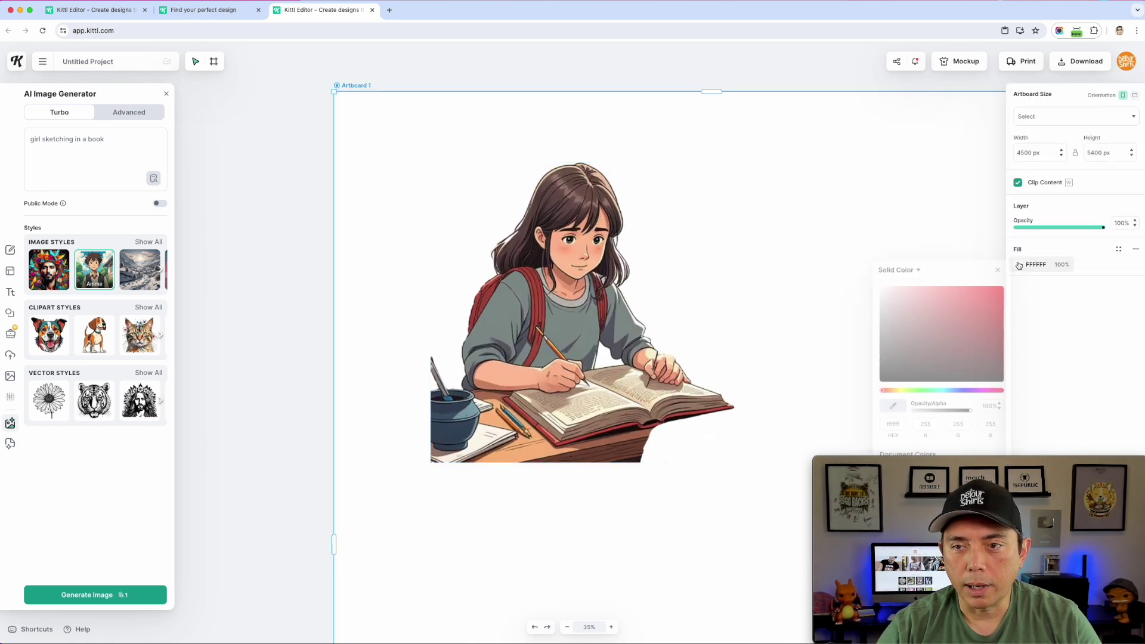
left_click(979, 293)
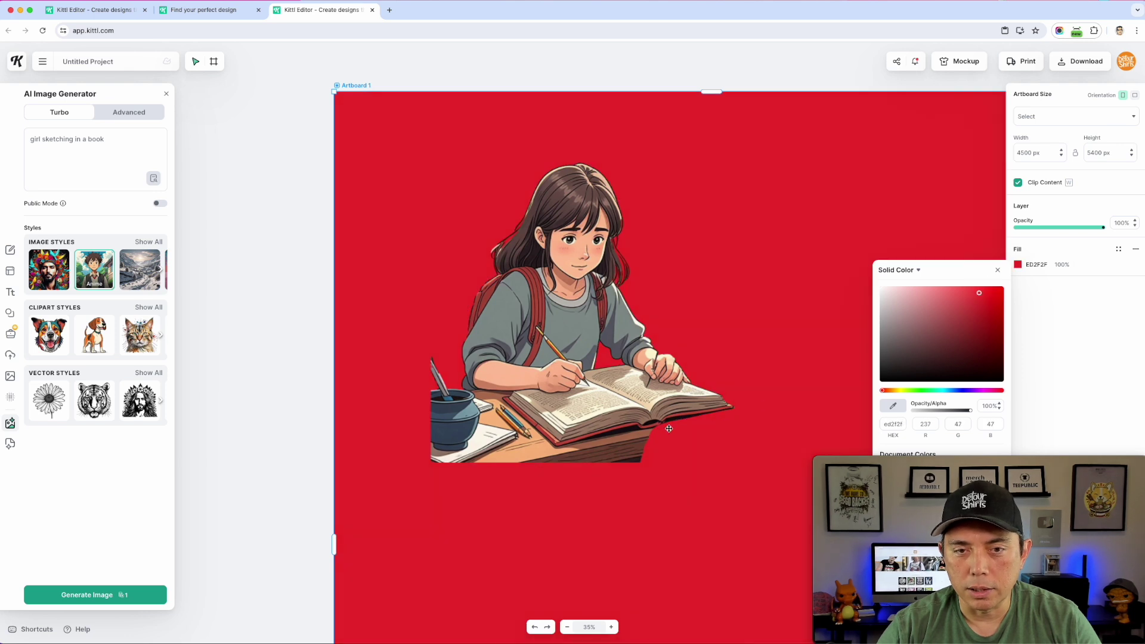
scroll(516, 293, "up", 10)
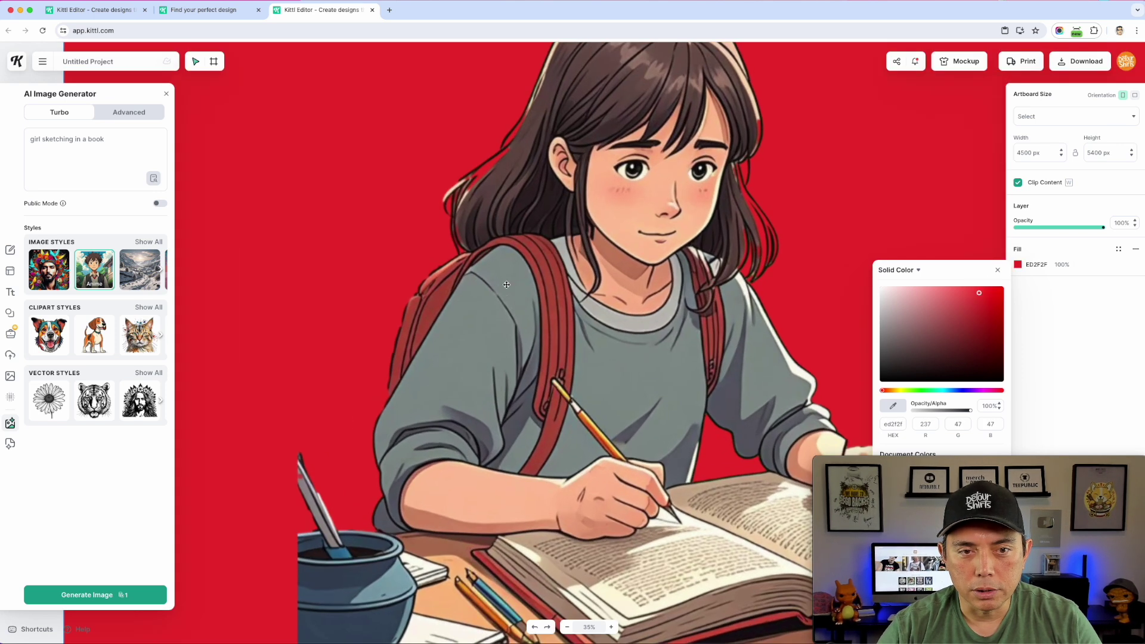
scroll(506, 284, "down", 4)
scroll(477, 292, "up", 4)
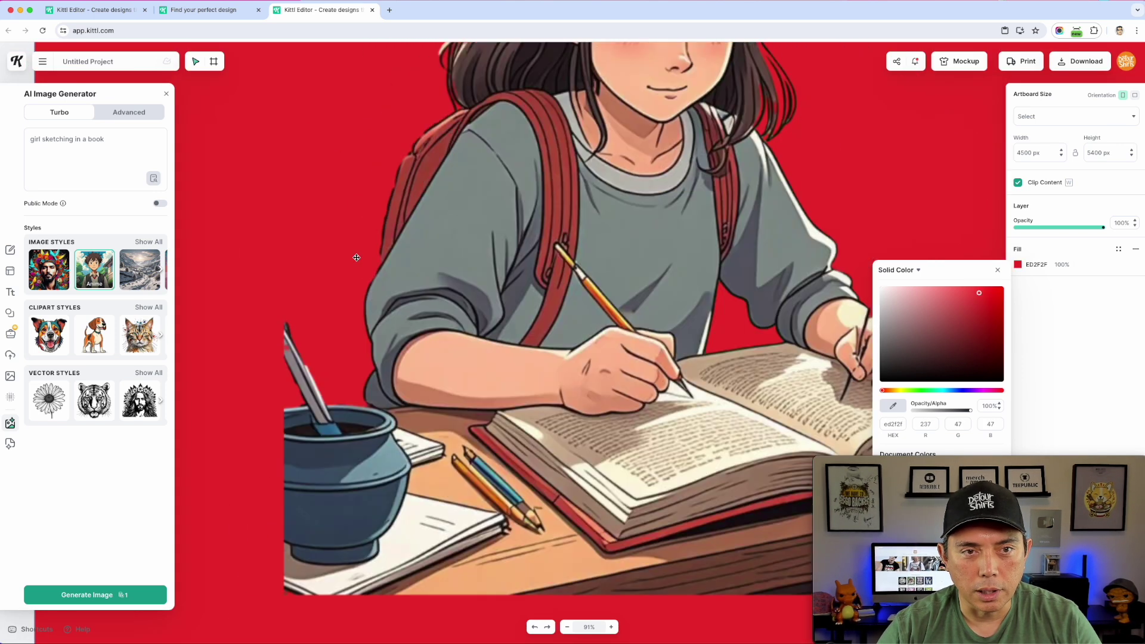
scroll(421, 309, "down", 1)
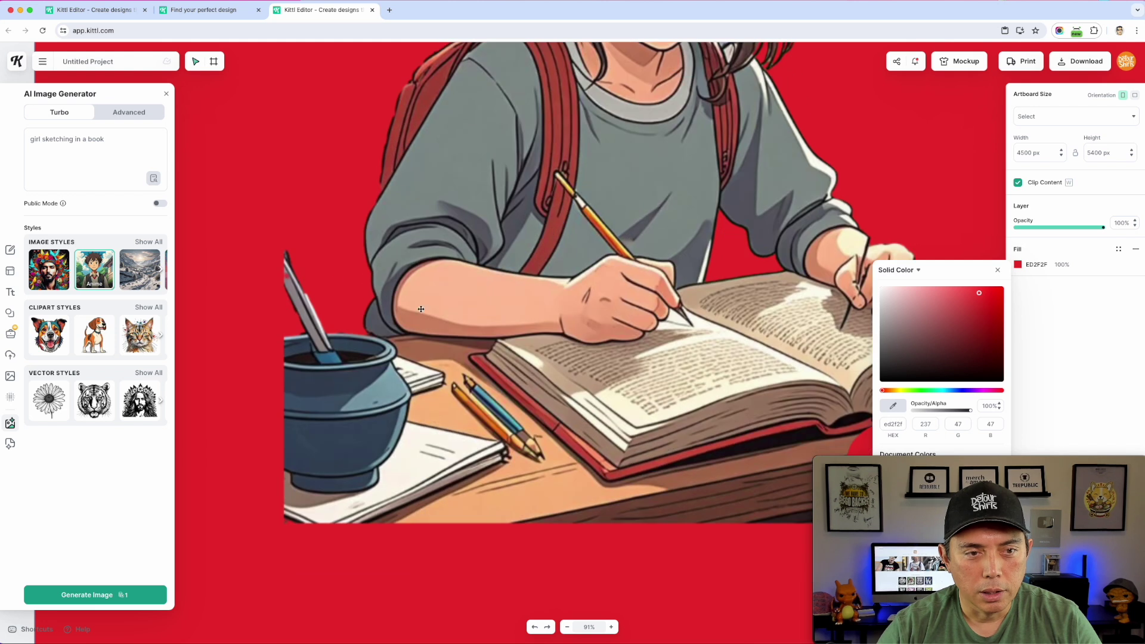
left_click(343, 256)
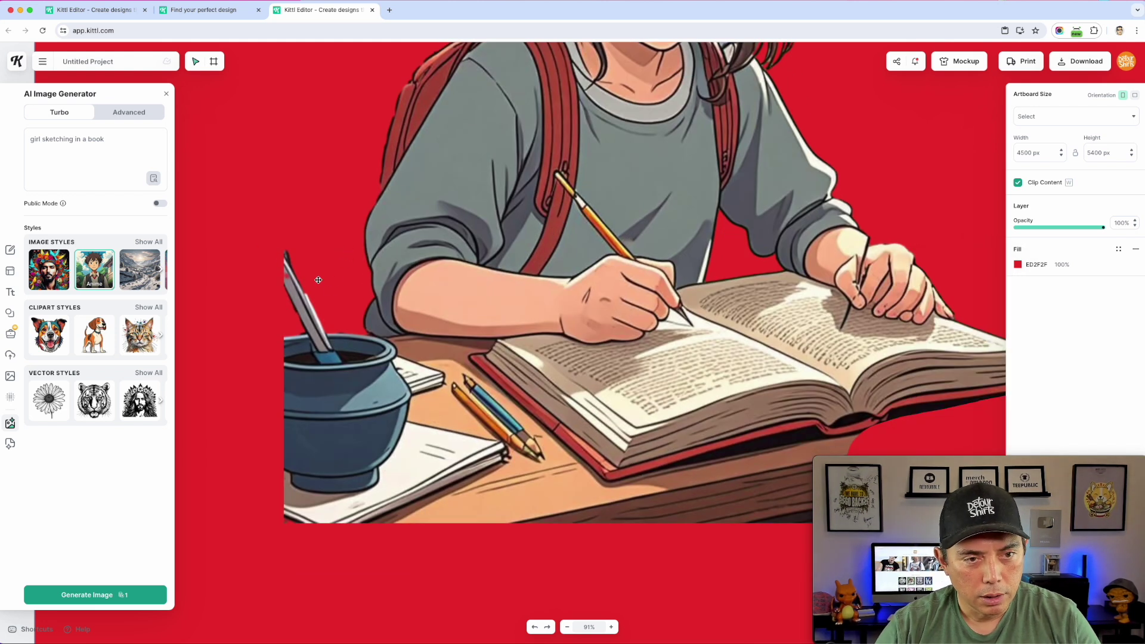
Erase the ink pot, papers, pencils and left part of the desk with the size 105 Eraser, and finish erasing
left_click(364, 255)
key("e")
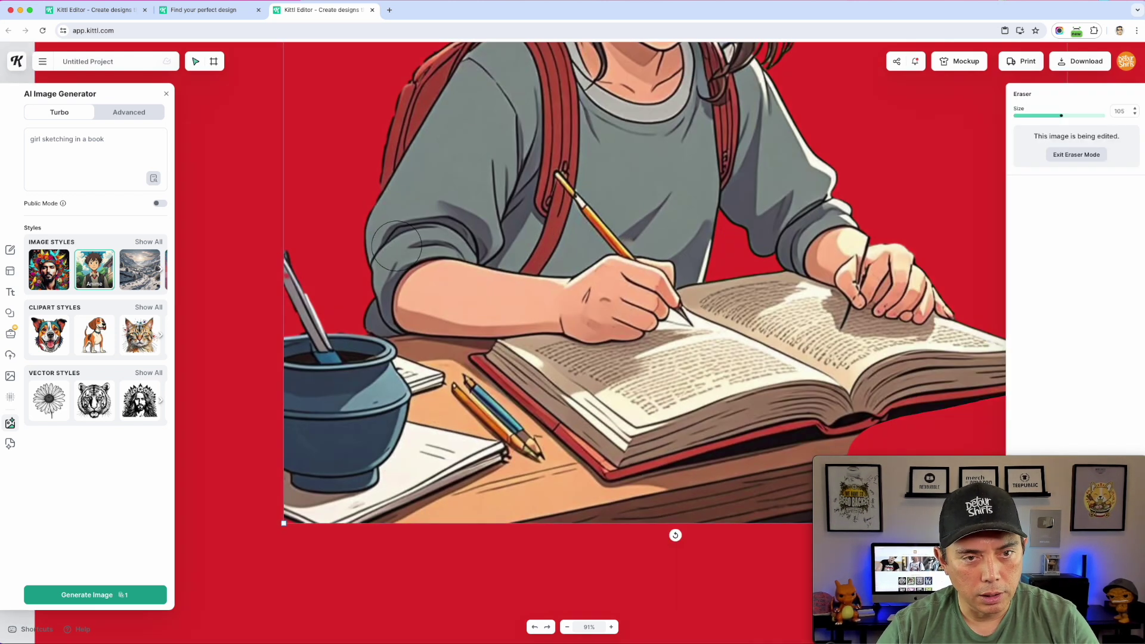
mouse_move(284, 258)
left_mouse_down()
mouse_move(326, 335)
mouse_move(450, 391)
mouse_move(529, 460)
mouse_move(412, 473)
mouse_move(397, 425)
mouse_move(323, 378)
mouse_move(288, 382)
mouse_move(288, 518)
mouse_move(332, 436)
mouse_move(332, 516)
mouse_move(443, 434)
mouse_move(352, 484)
mouse_move(445, 484)
mouse_move(430, 499)
mouse_move(509, 465)
mouse_move(470, 411)
mouse_move(493, 427)
left_mouse_up()
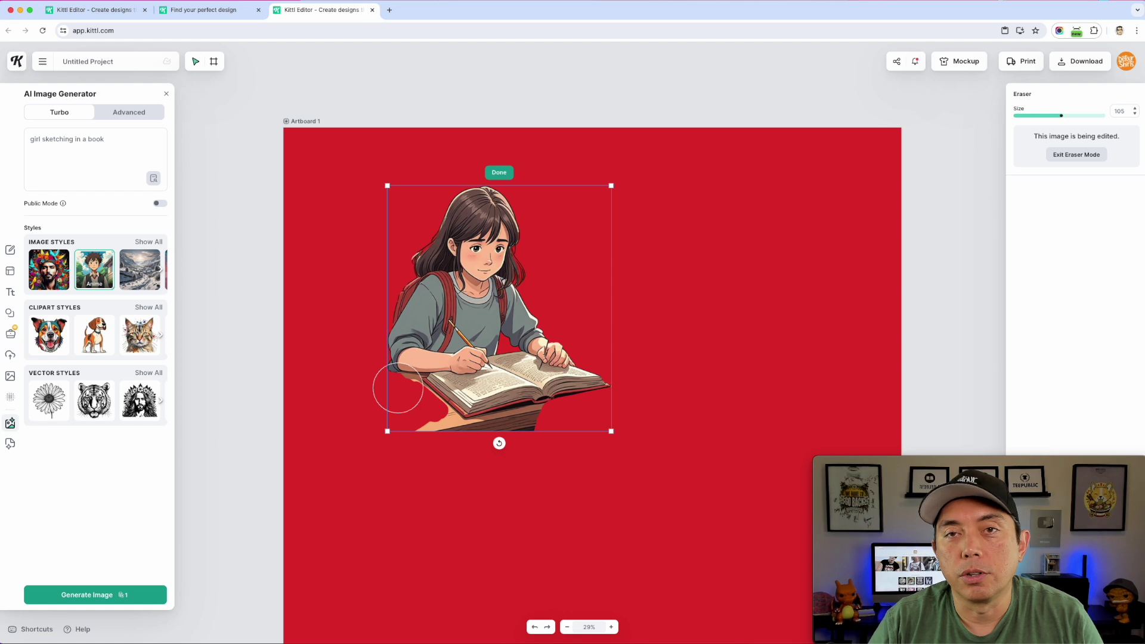
left_click(351, 117)
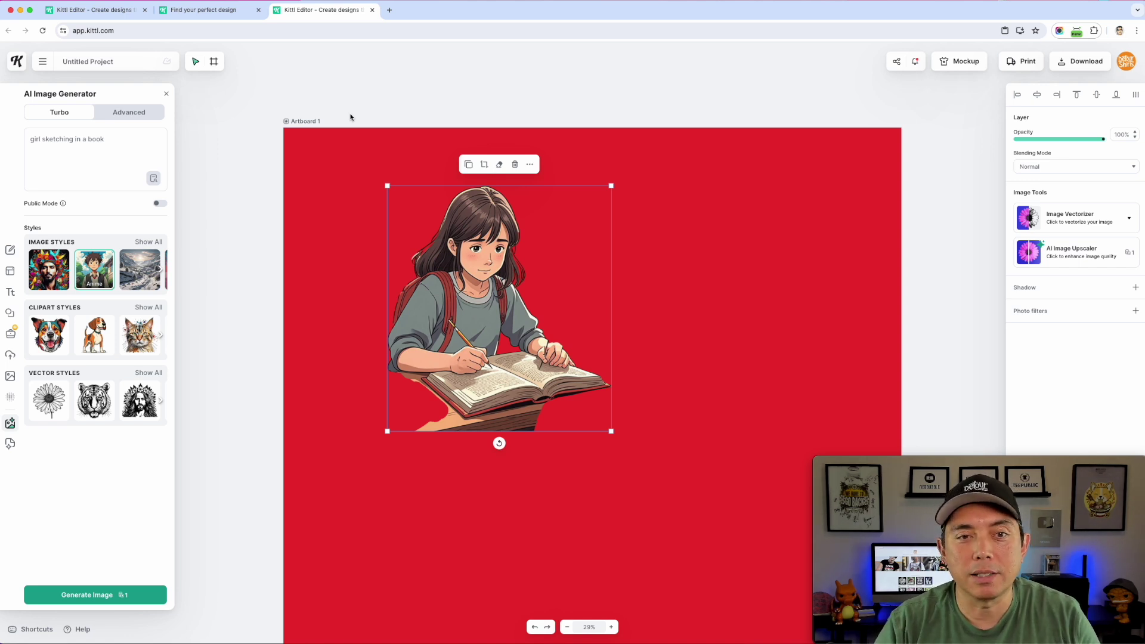
Switch to the project with the sunglasses dogs and delete its empty Artboard 1
left_click(114, 13)
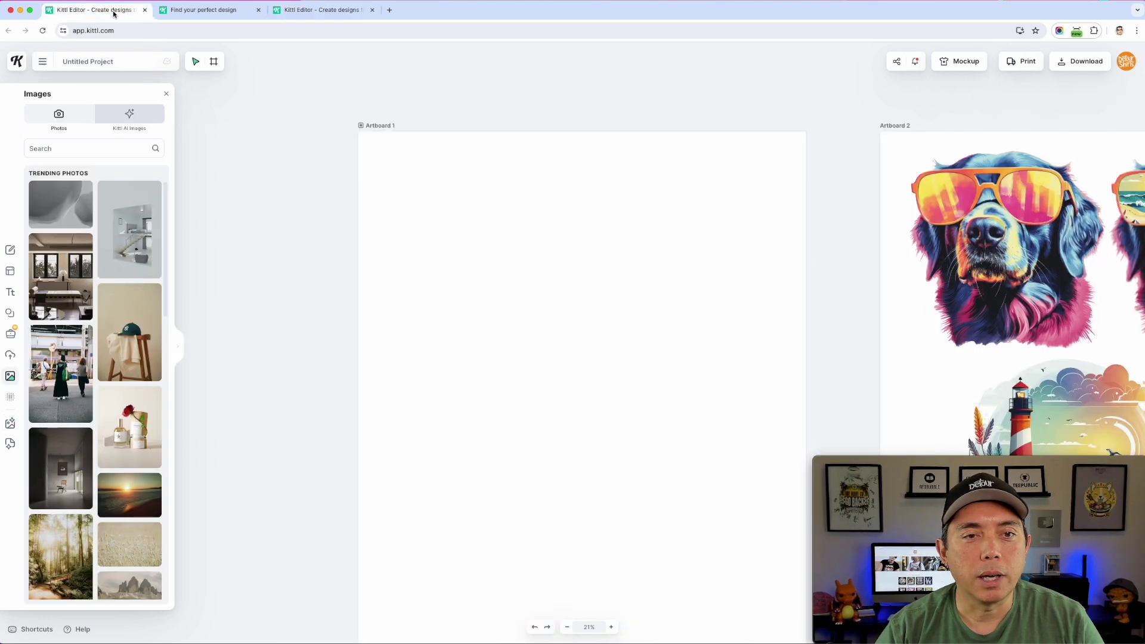
left_click(360, 125)
key("Delete")
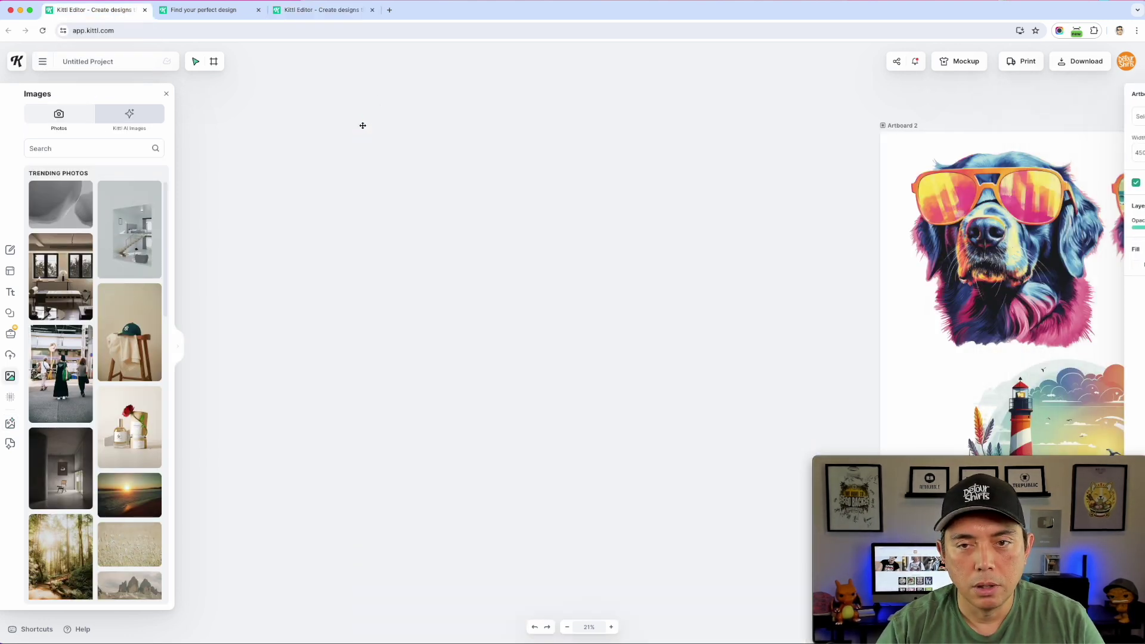
left_click_drag(536, 138, 178, 133)
left_click_drag(521, 162, 307, 171)
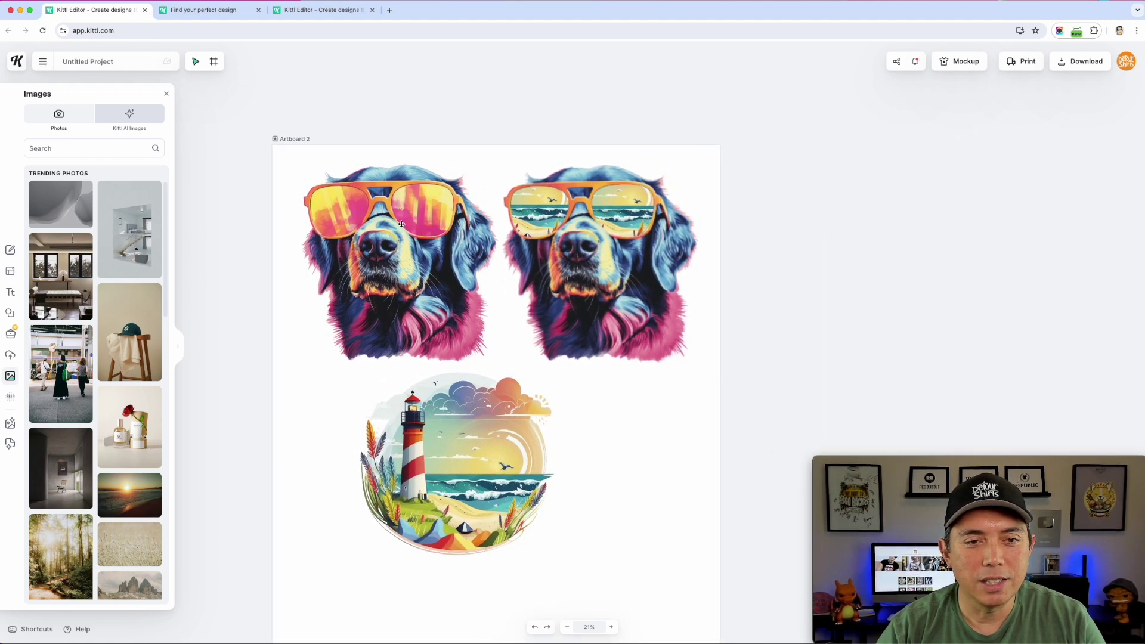
Examine the lenses of both sunglasses dogs and the lighthouse beach illustration below them
scroll(401, 224, "up", 5)
scroll(401, 224, "up", 3)
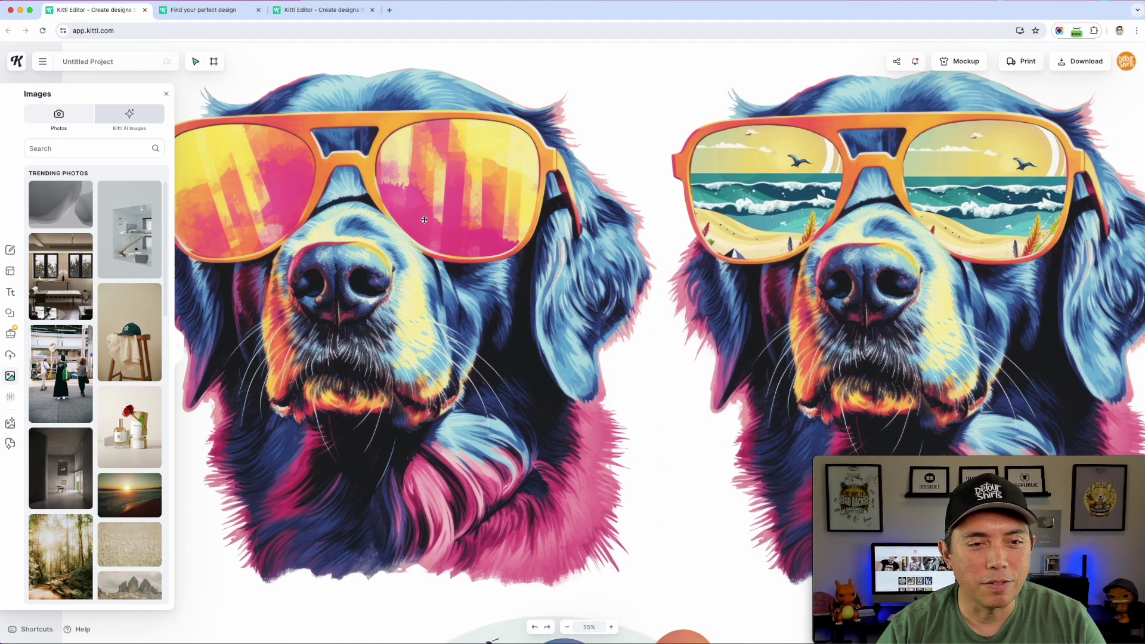
left_click(425, 219)
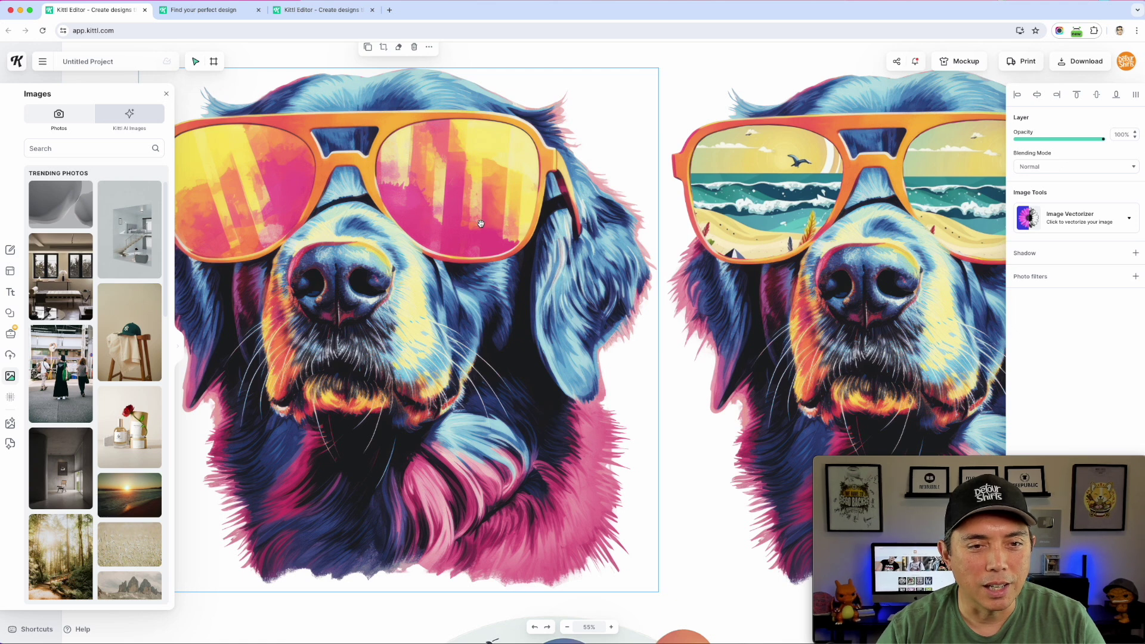
scroll(480, 224, "down", 10)
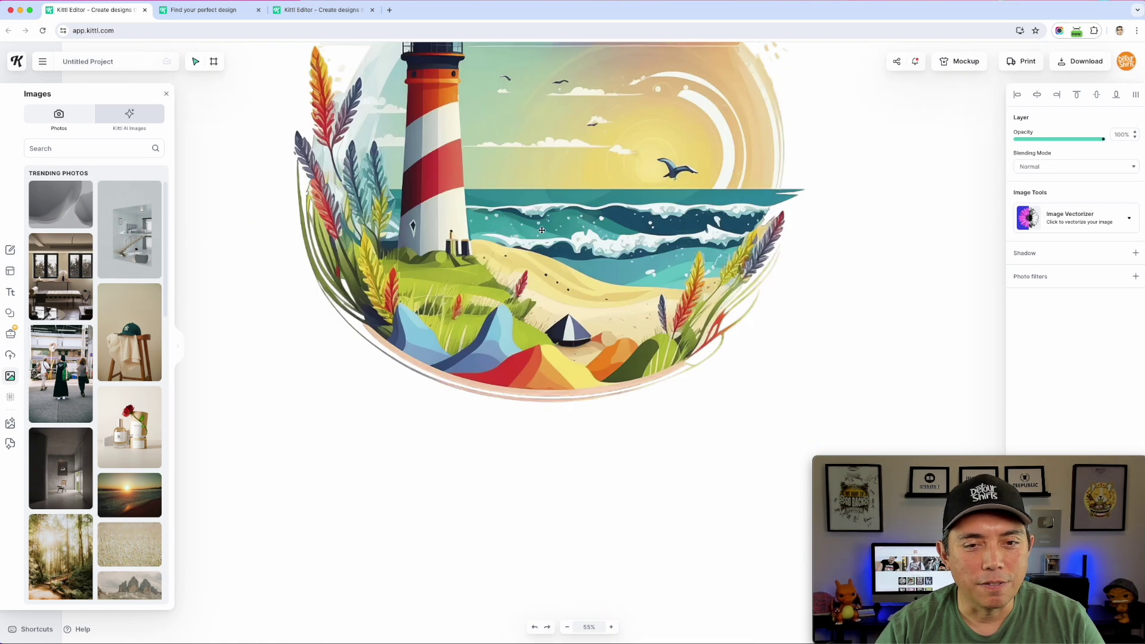
scroll(603, 221, "up", 10)
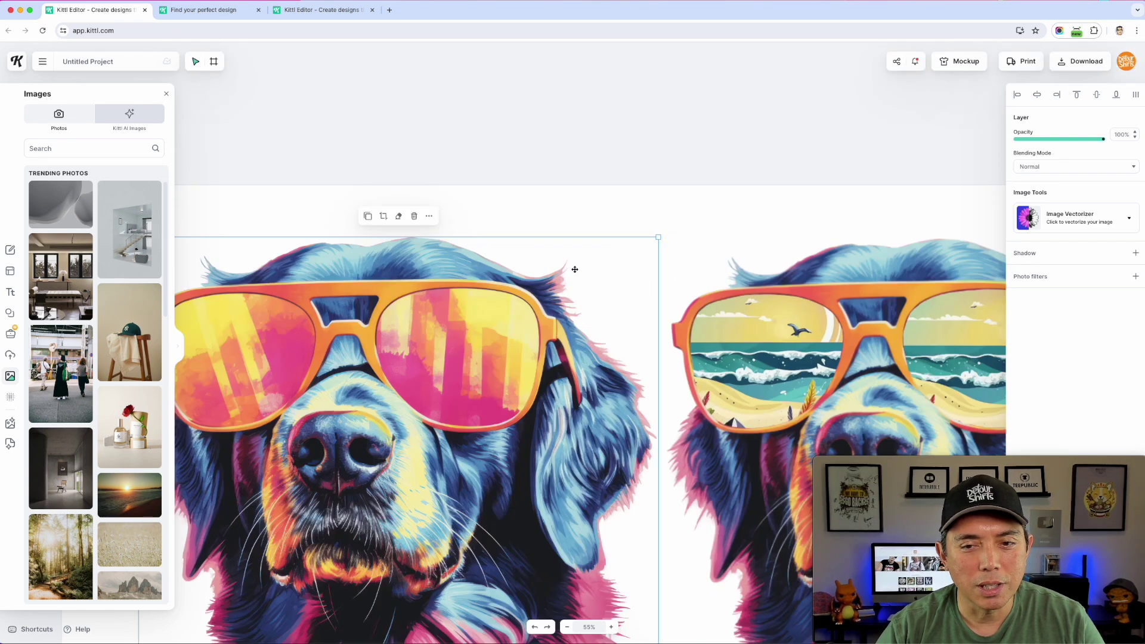
left_click(771, 192)
scroll(664, 146, "right", 5)
scroll(664, 145, "down", 2)
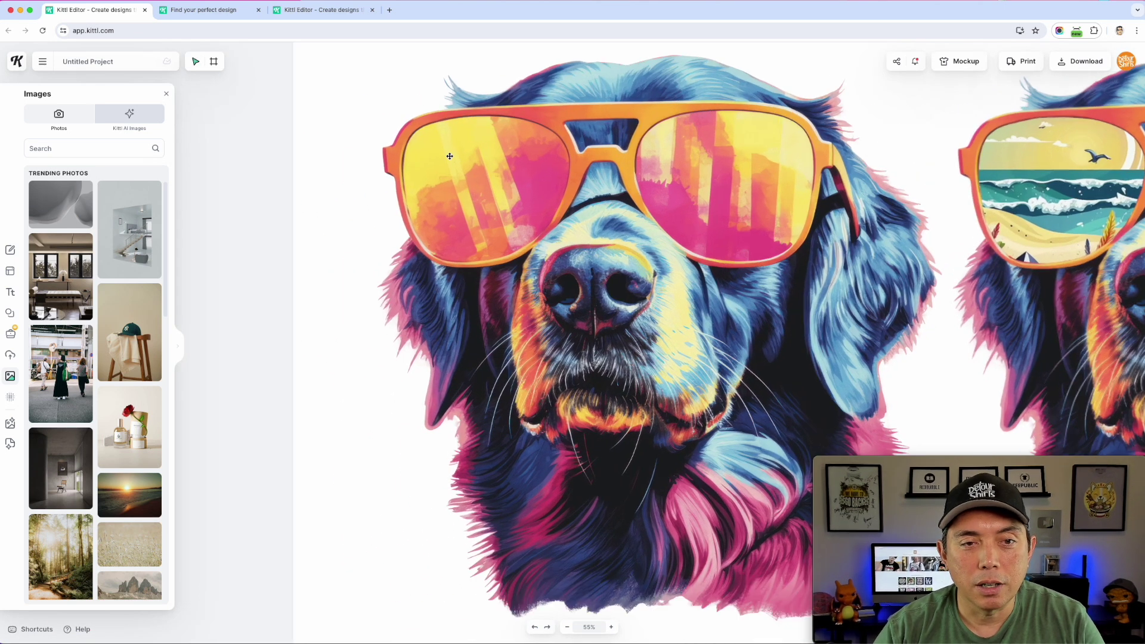
Erase the whole left sunglasses lens of the first dog image with a size 25 Eraser, keeping the orange frame
scroll(449, 156, "up", 5)
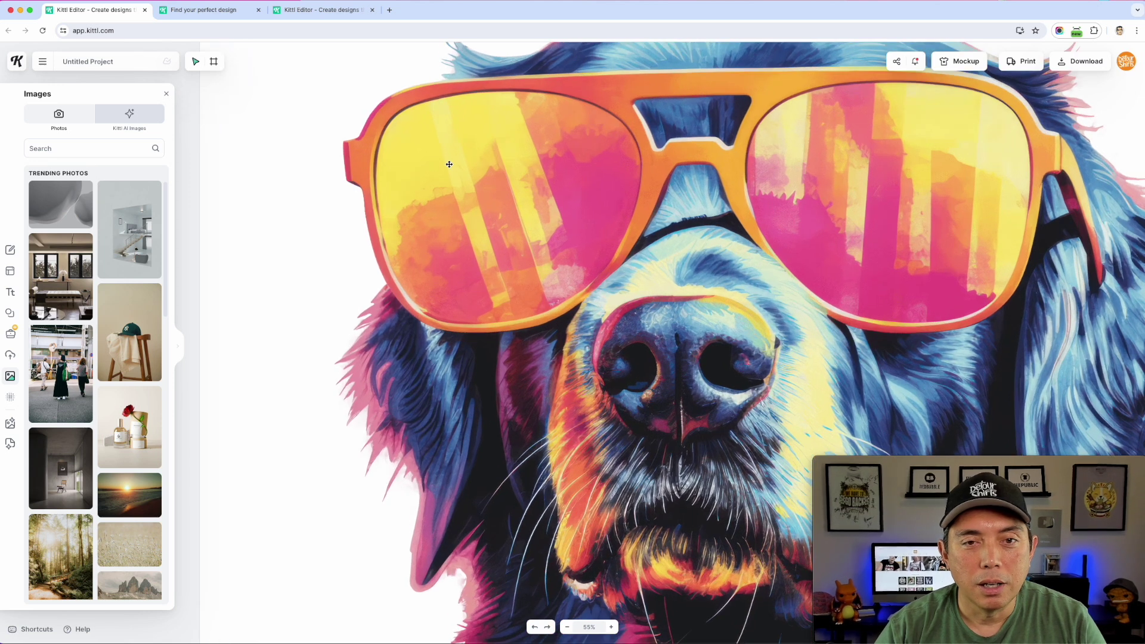
left_click(505, 196)
key("e")
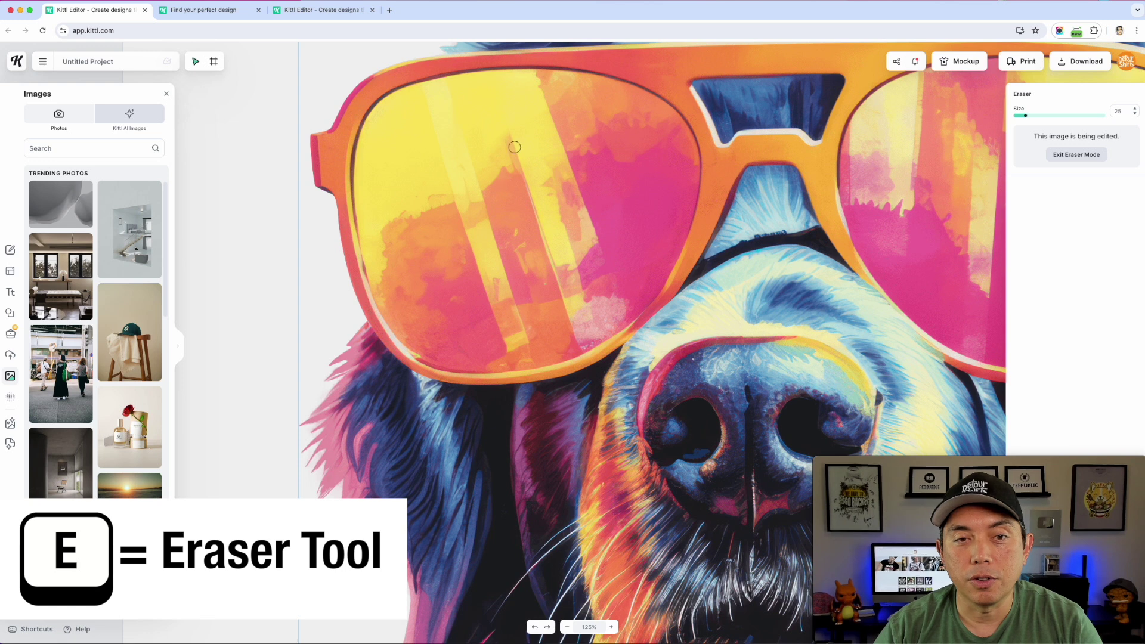
left_click_drag(542, 76, 408, 94)
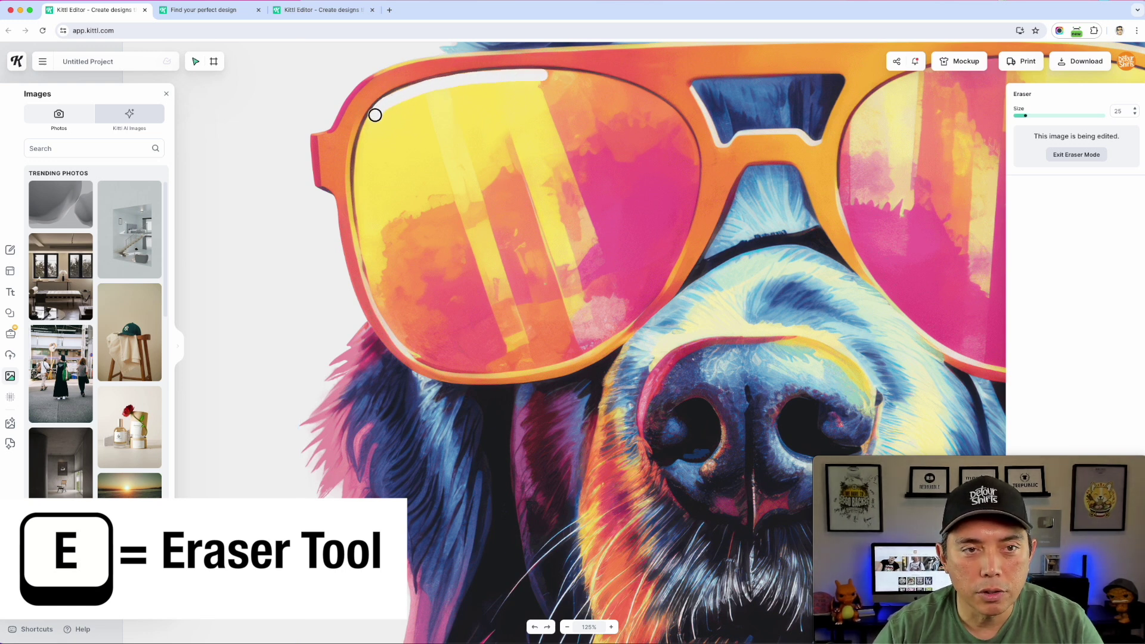
mouse_move(366, 136)
left_mouse_down()
mouse_move(358, 204)
mouse_move(378, 233)
left_mouse_up()
mouse_move(521, 78)
left_mouse_down()
mouse_move(584, 84)
mouse_move(582, 247)
mouse_move(499, 217)
mouse_move(485, 145)
mouse_move(460, 238)
mouse_move(527, 168)
mouse_move(434, 280)
mouse_move(537, 214)
left_mouse_up()
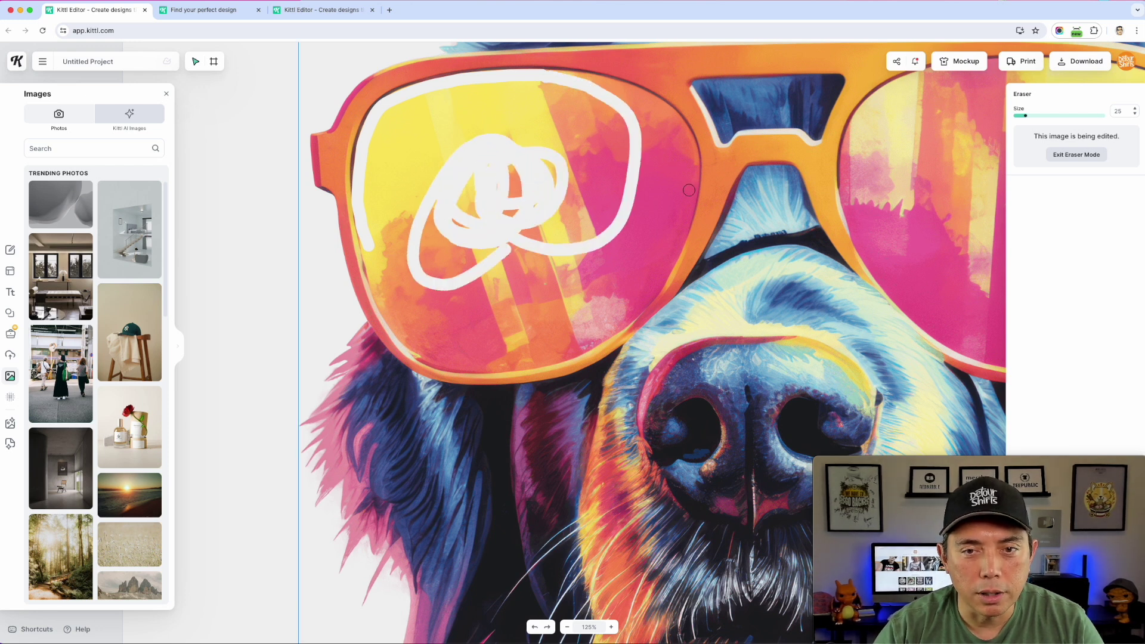
mouse_move(691, 186)
left_mouse_down()
mouse_move(666, 268)
mouse_move(630, 306)
left_mouse_up()
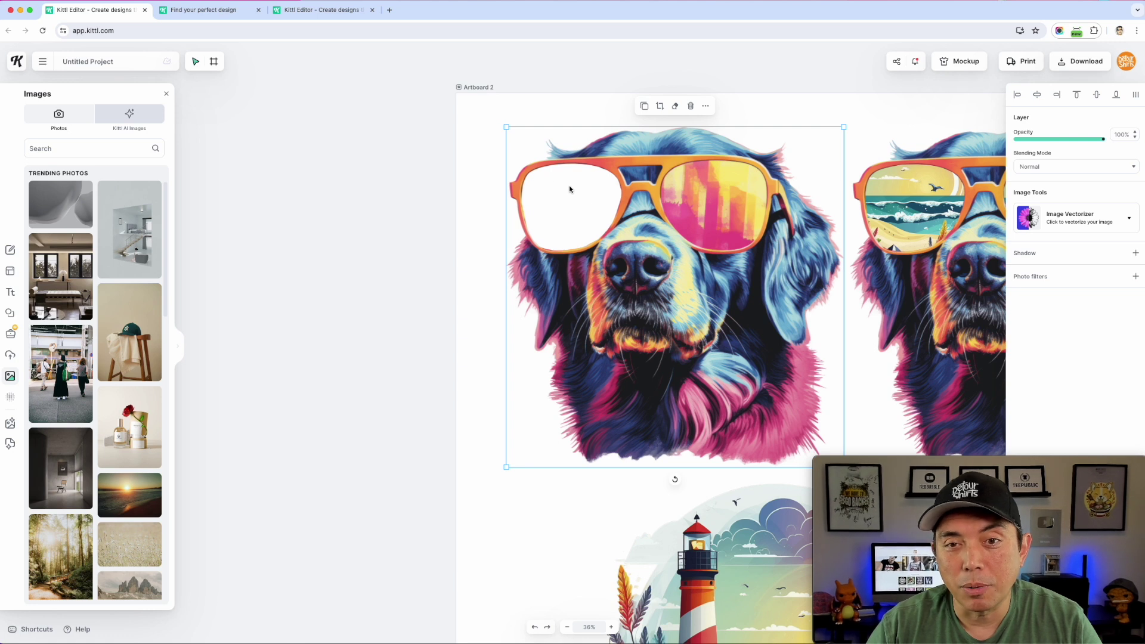
Move the lighthouse illustration over the first dog and send it to the back
left_click_drag(753, 578, 598, 191)
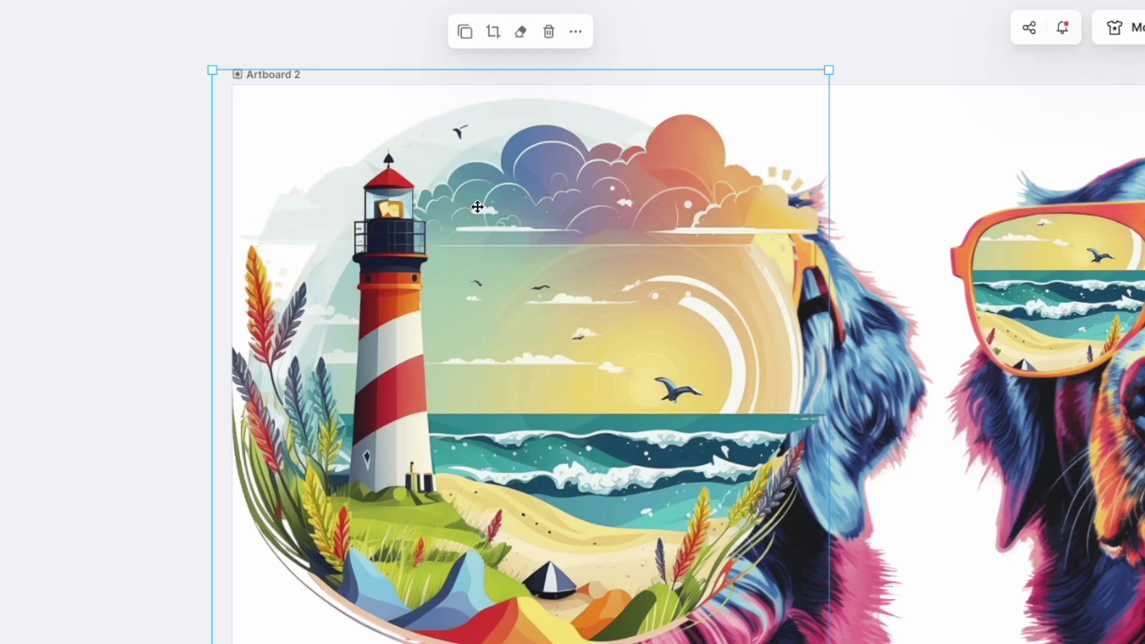
right_click(591, 160)
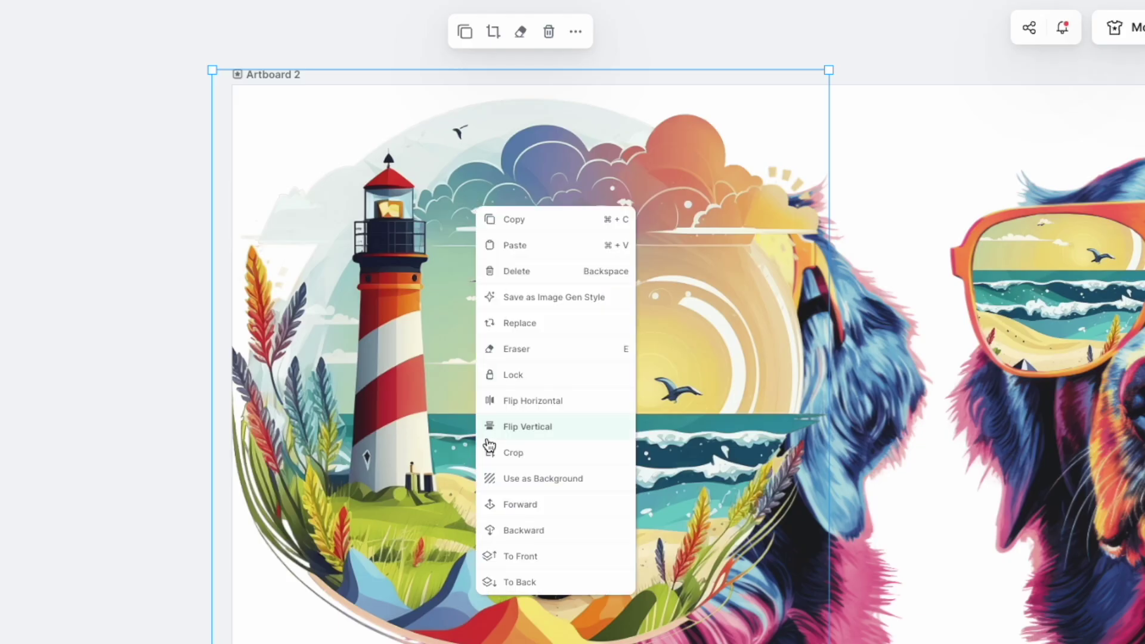
left_click(532, 583)
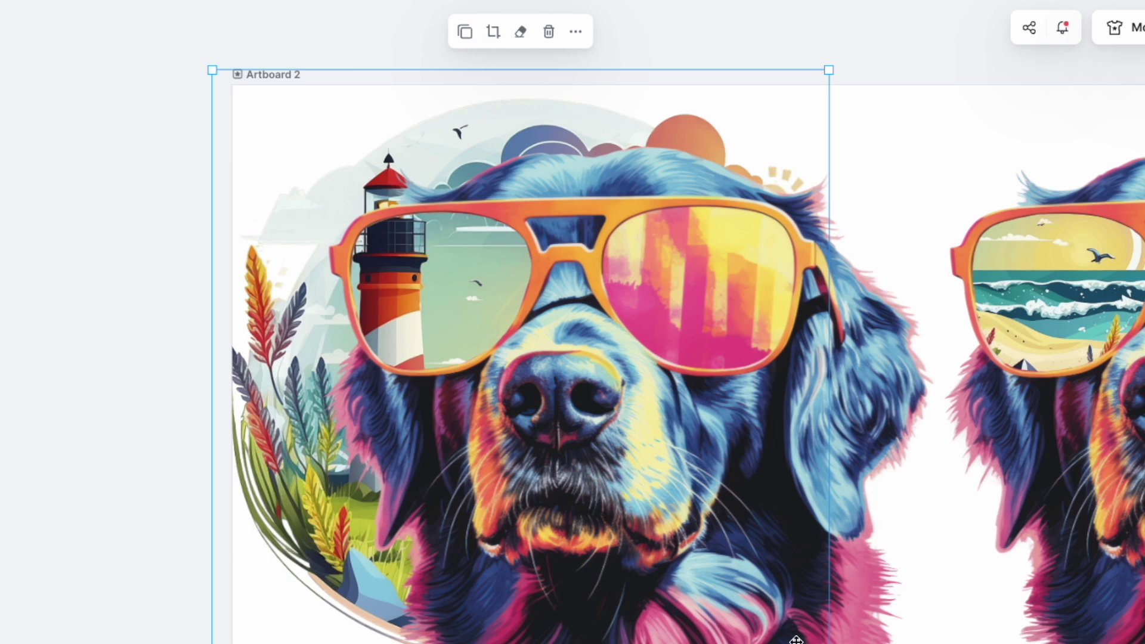
Shrink the lighthouse illustration and position it so its sea and beach fill the dog's erased left lens
left_click_drag(825, 641, 599, 421)
left_click_drag(320, 295, 315, 295)
scroll(559, 494, "up", 1)
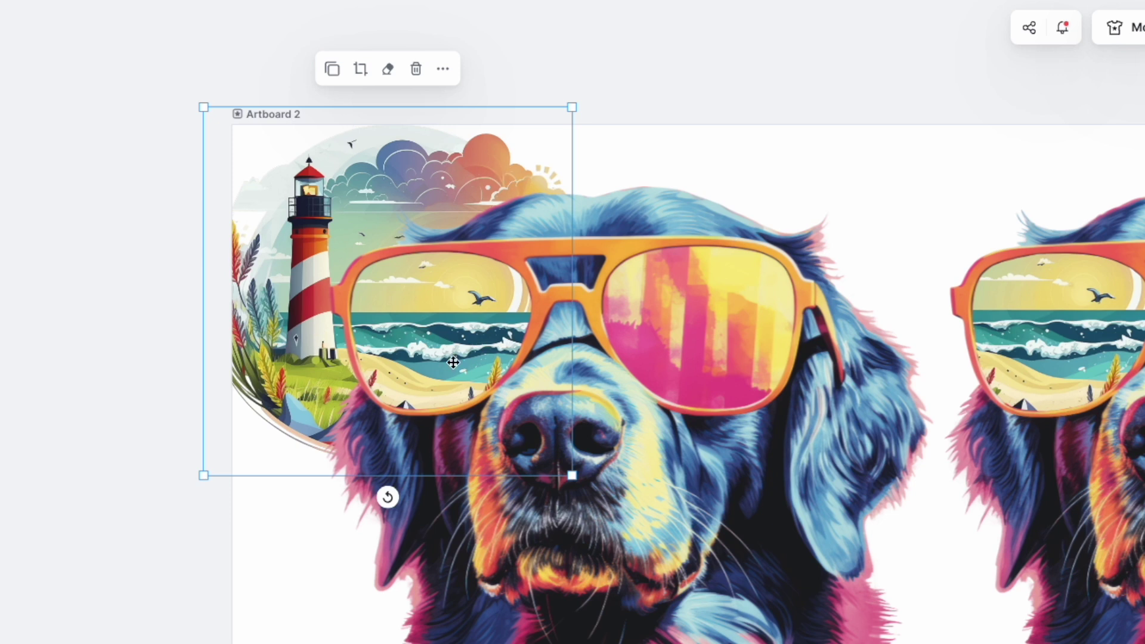
Erase the small sun cloud and a strip of sky along the sunglasses' upper edge from the lighthouse illustration with a size 25 Eraser
left_click(387, 70)
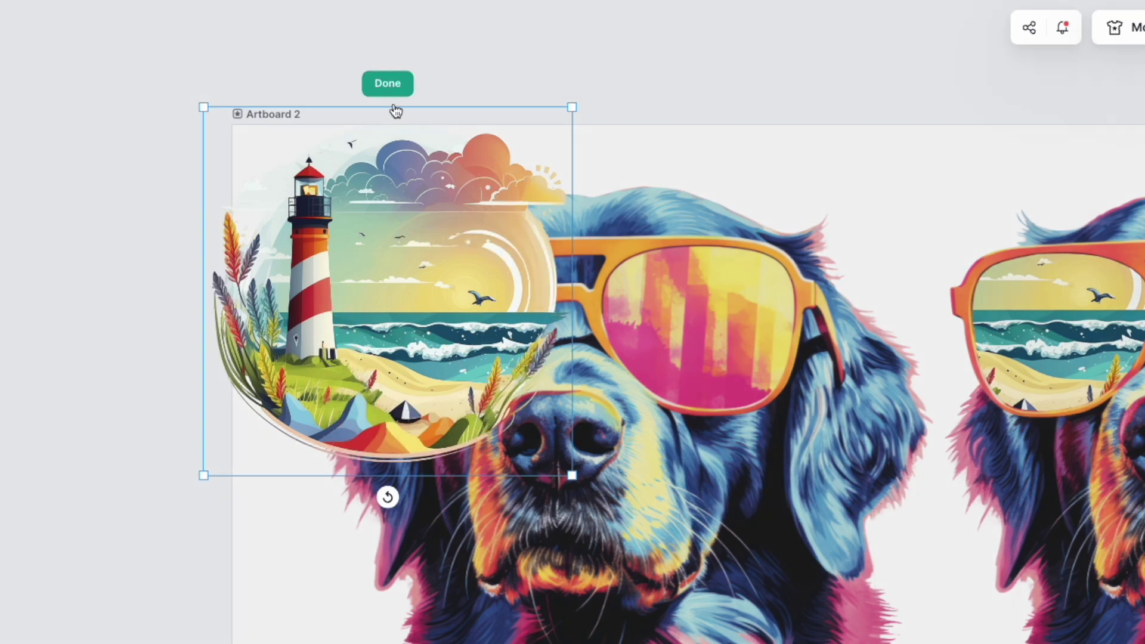
scroll(495, 200, "up", 5)
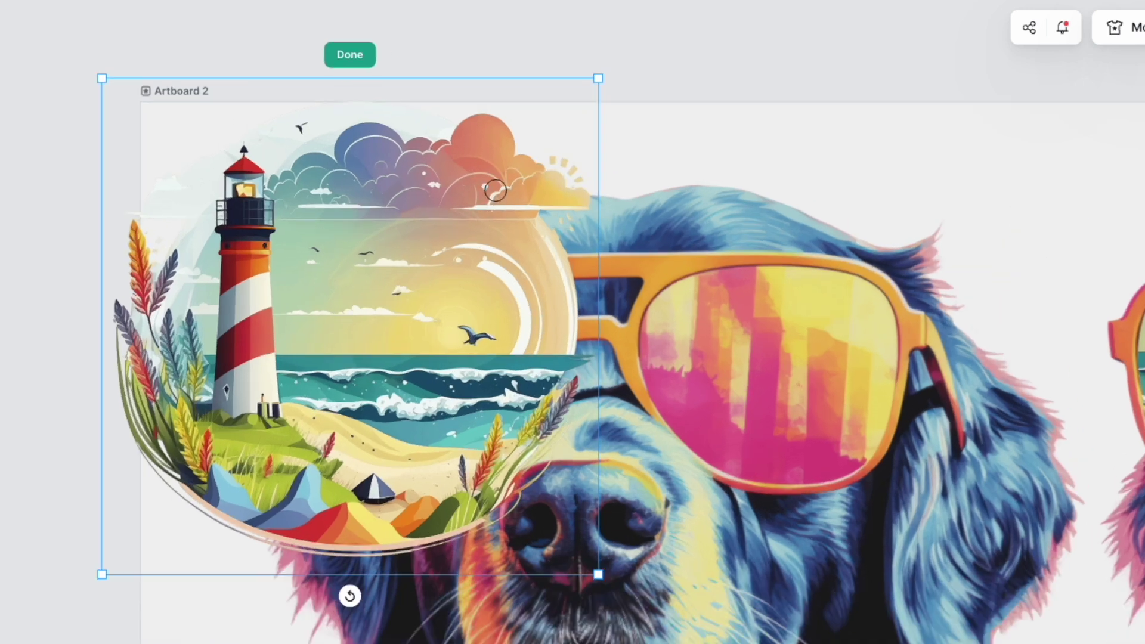
scroll(491, 219, "up", 1)
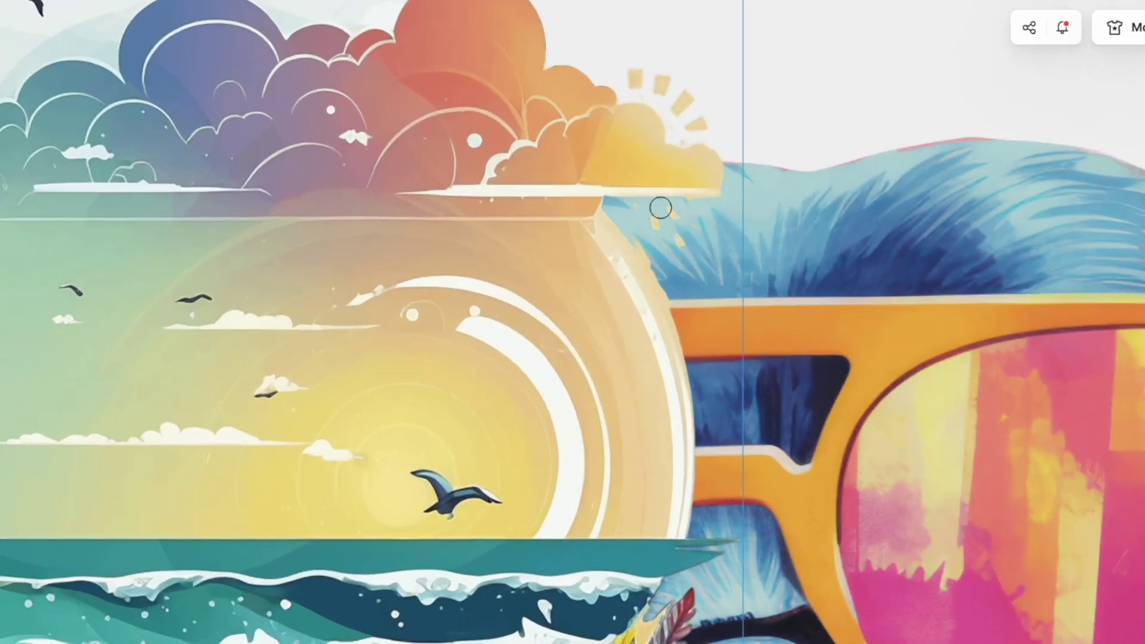
scroll(659, 207, "up", 3)
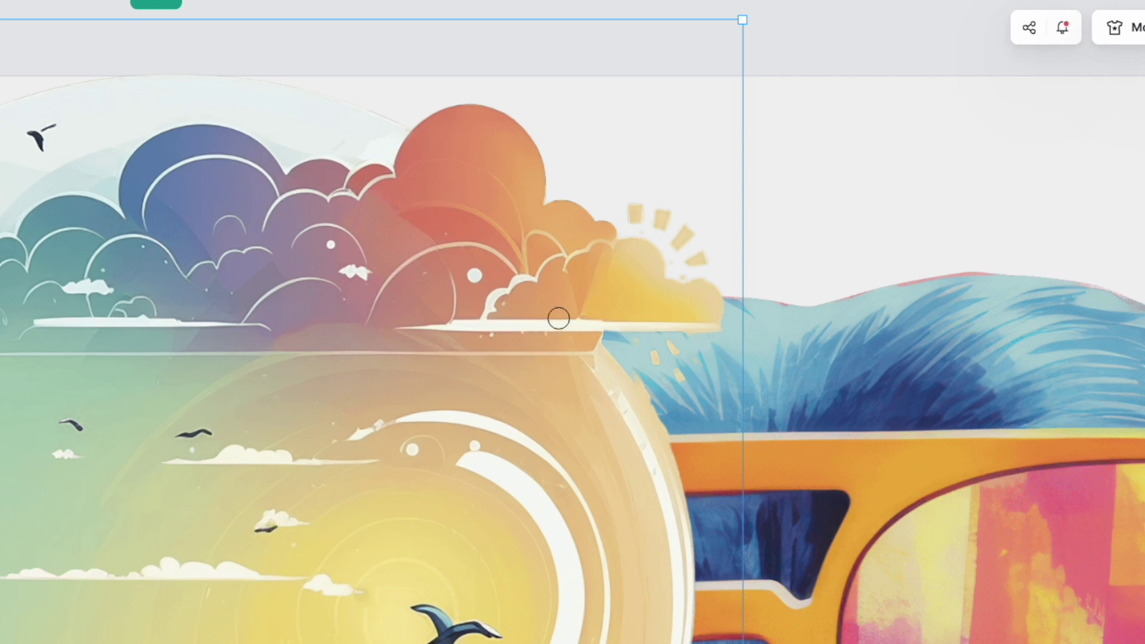
mouse_move(717, 308)
left_mouse_down()
mouse_move(675, 213)
mouse_move(710, 262)
mouse_move(663, 215)
mouse_move(607, 205)
mouse_move(702, 299)
mouse_move(632, 214)
mouse_move(700, 334)
mouse_move(609, 261)
mouse_move(592, 226)
mouse_move(632, 262)
mouse_move(635, 311)
mouse_move(568, 284)
mouse_move(612, 284)
mouse_move(548, 312)
mouse_move(604, 309)
mouse_move(440, 360)
mouse_move(483, 336)
mouse_move(396, 380)
mouse_move(463, 369)
mouse_move(425, 391)
mouse_move(550, 326)
left_mouse_up()
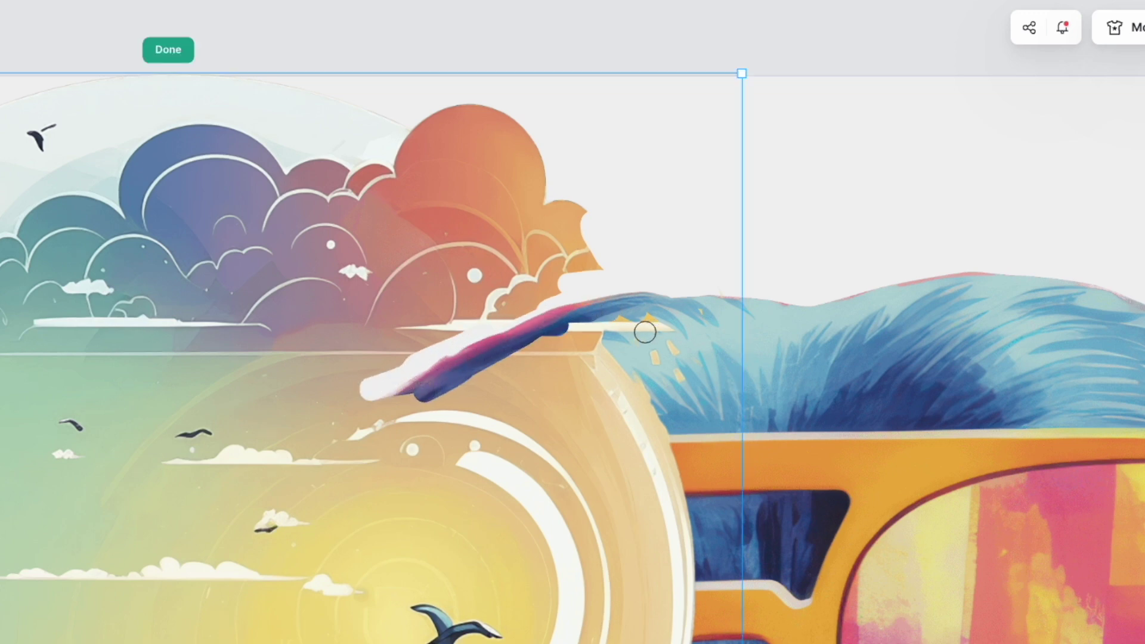
mouse_move(418, 391)
left_mouse_down()
mouse_move(382, 425)
mouse_move(386, 397)
mouse_move(338, 427)
mouse_move(356, 416)
mouse_move(360, 427)
mouse_move(343, 440)
mouse_move(279, 458)
mouse_move(347, 392)
mouse_move(274, 419)
mouse_move(288, 397)
mouse_move(203, 394)
mouse_move(267, 431)
mouse_move(214, 352)
mouse_move(218, 378)
mouse_move(272, 403)
mouse_move(286, 430)
mouse_move(261, 449)
mouse_move(200, 419)
mouse_move(262, 457)
mouse_move(197, 410)
mouse_move(191, 461)
mouse_move(310, 453)
left_mouse_up()
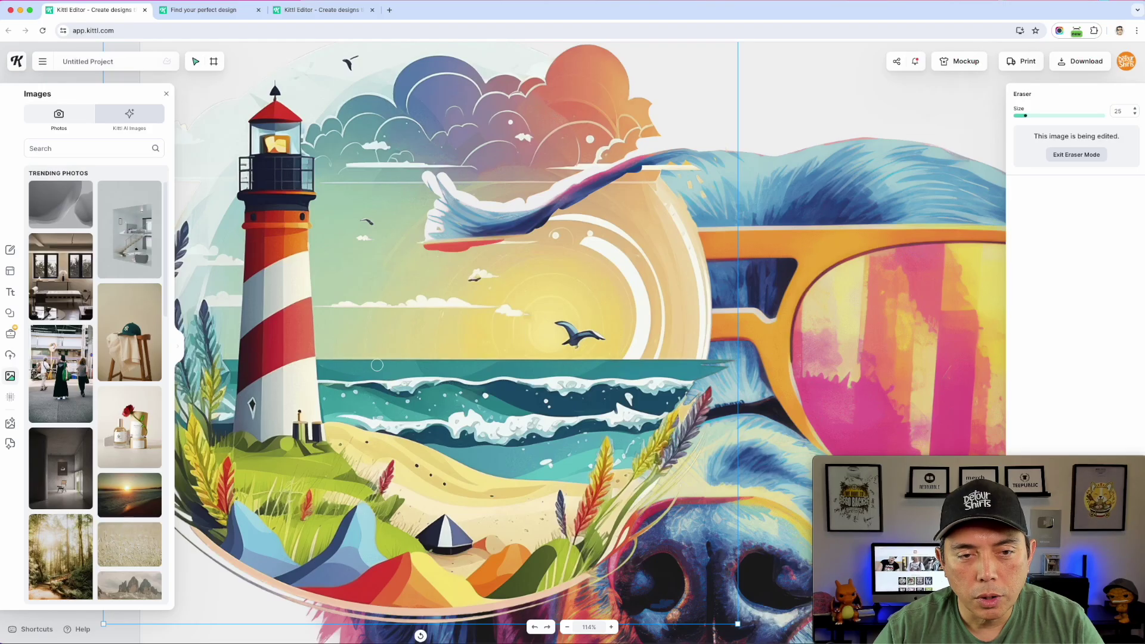
Enlarge the Eraser to size 145 and erase the lighthouse, clouds and plants that stick out beyond the dog and its sunglasses
scroll(393, 275, "down", 1)
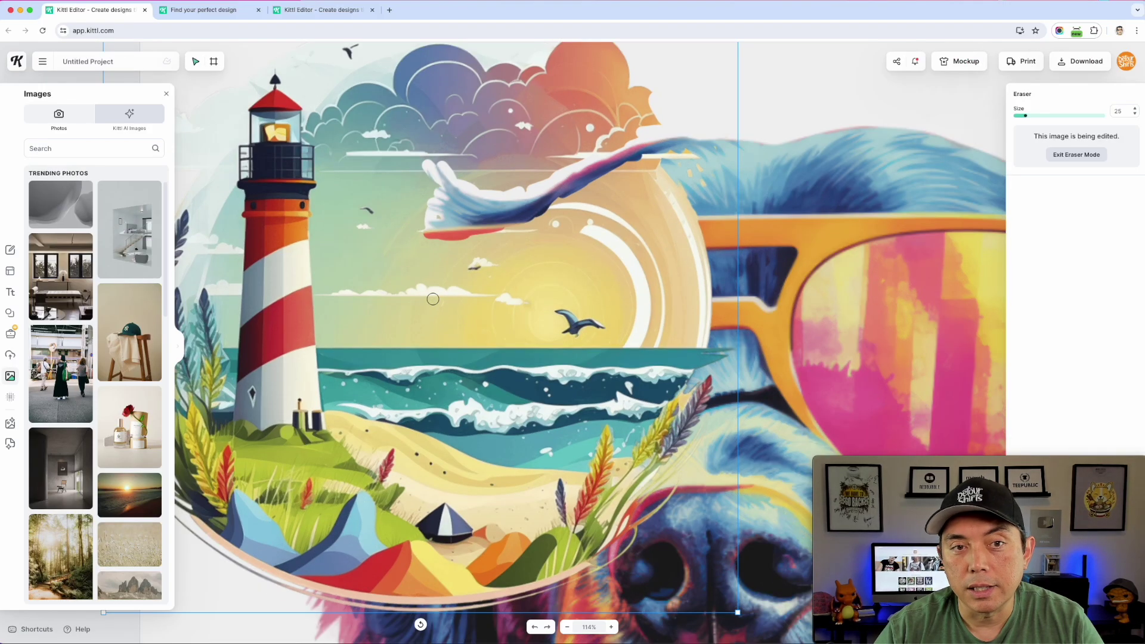
scroll(400, 244, "down", 5)
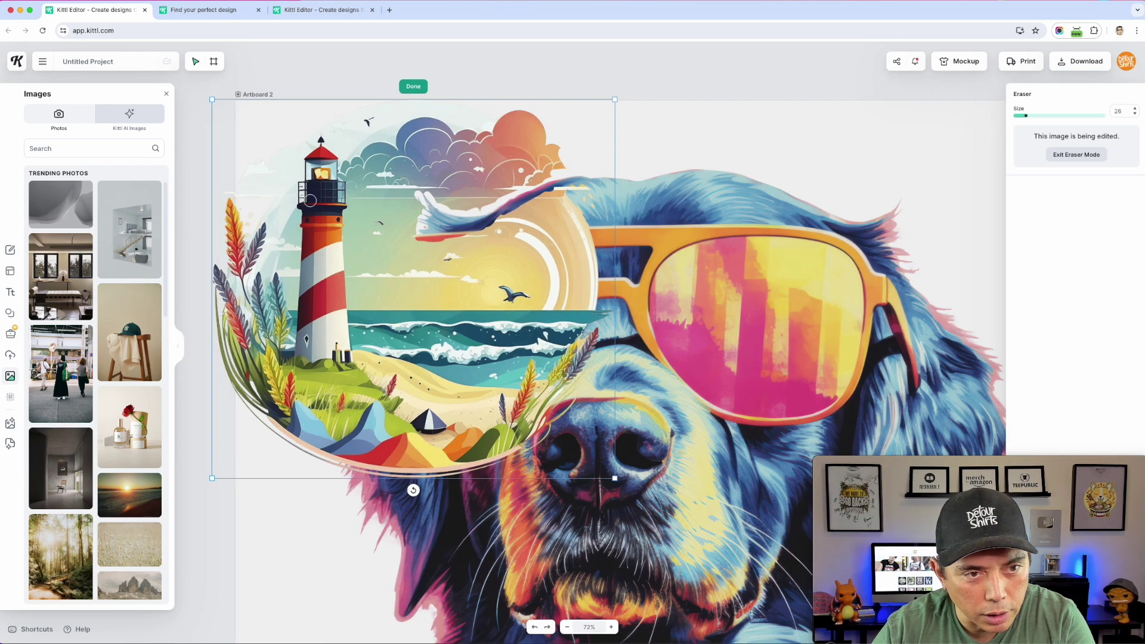
key("bracketright")
key("bracketright")
key("bracketright")
key("bracketright")
key("bracketright")
key("bracketright")
key("bracketright")
key("bracketright")
key("bracketright")
key("bracketright")
key("bracketright")
mouse_move(314, 131)
left_mouse_down()
mouse_move(262, 251)
mouse_move(245, 349)
mouse_move(249, 174)
mouse_move(256, 401)
mouse_move(260, 419)
mouse_move(263, 284)
mouse_move(301, 449)
mouse_move(321, 474)
mouse_move(295, 412)
mouse_move(364, 476)
mouse_move(332, 409)
mouse_move(339, 380)
mouse_move(348, 397)
mouse_move(347, 407)
mouse_move(309, 268)
mouse_move(314, 248)
mouse_move(342, 247)
mouse_move(333, 257)
mouse_move(364, 215)
mouse_move(421, 196)
mouse_move(371, 173)
left_mouse_up()
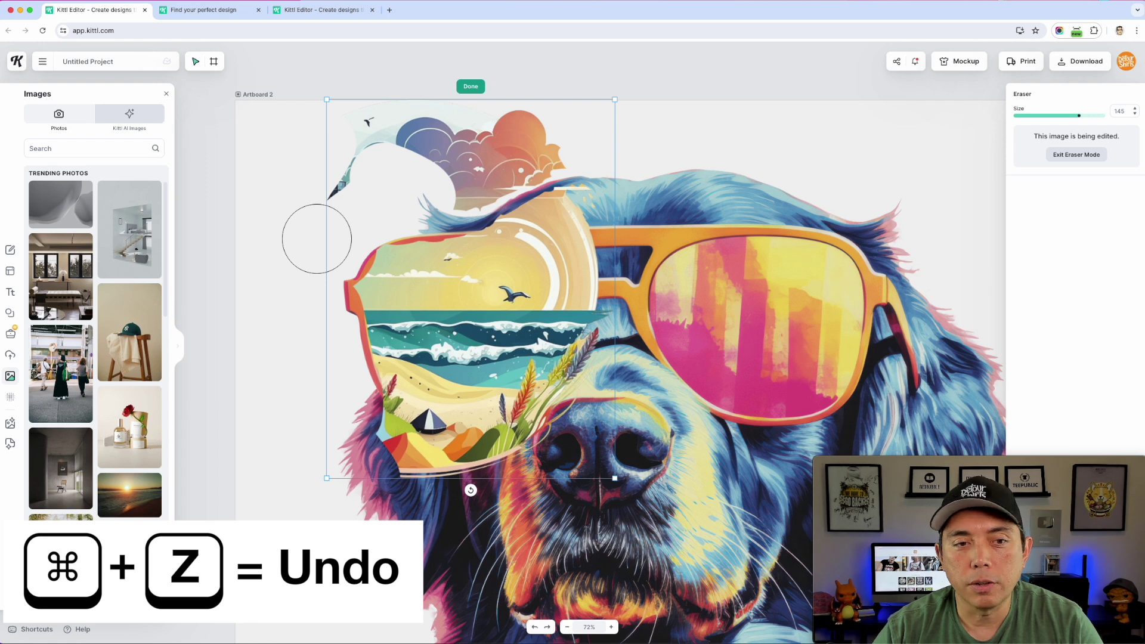
key("super+z")
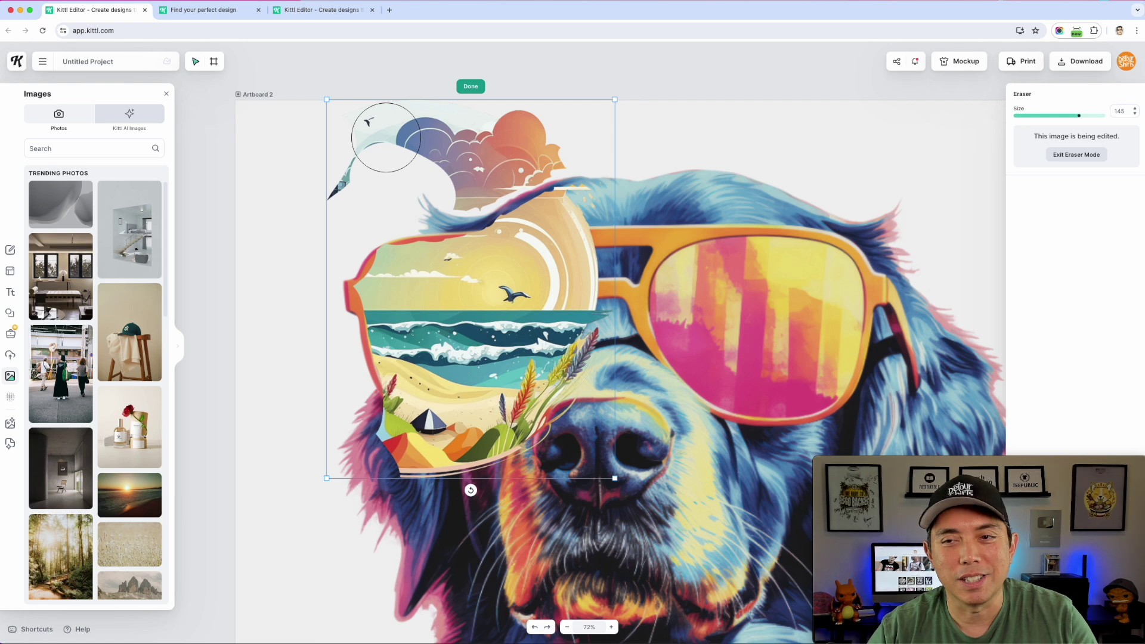
mouse_move(356, 158)
left_mouse_down()
mouse_move(360, 134)
mouse_move(523, 130)
mouse_move(539, 146)
mouse_move(452, 181)
mouse_move(518, 153)
mouse_move(606, 168)
mouse_move(537, 167)
left_mouse_up()
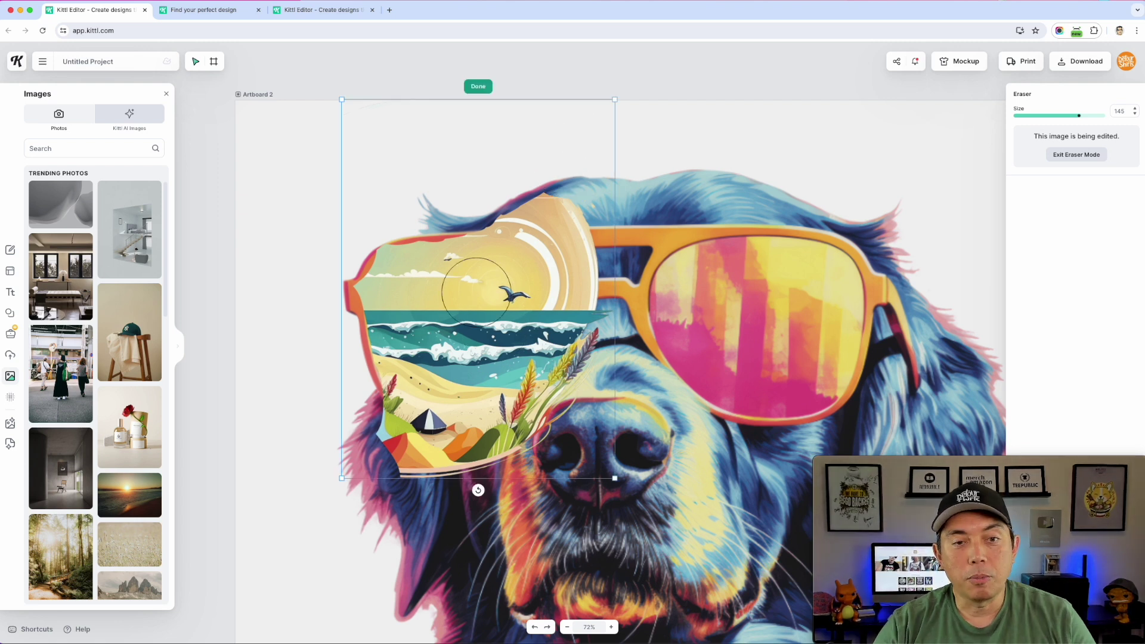
left_click(478, 86)
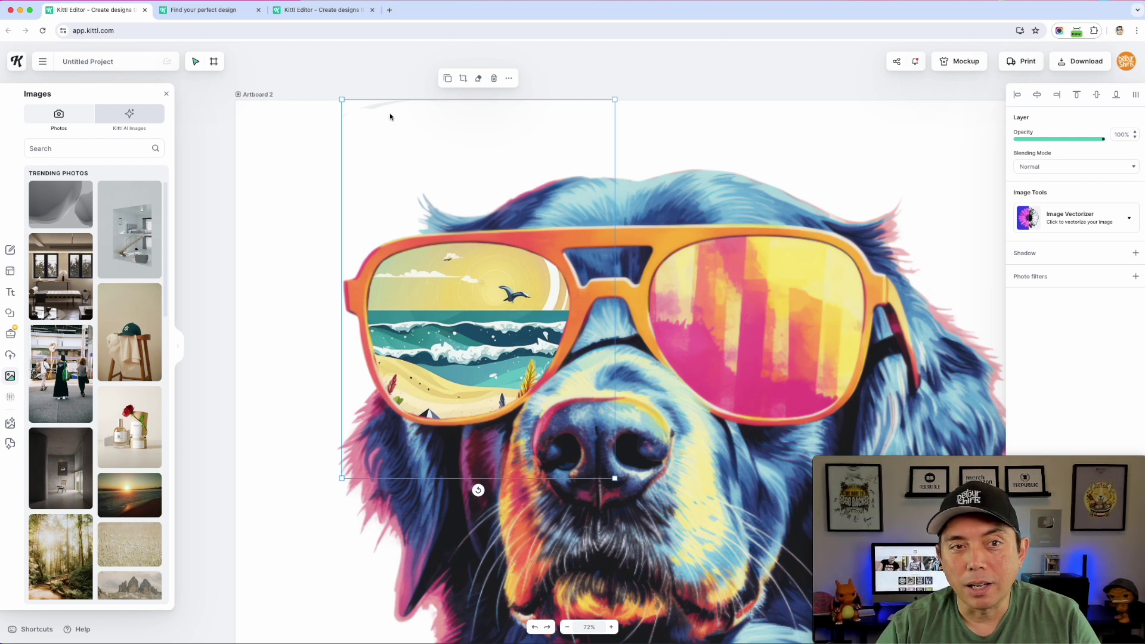
Erase the faint leftover arc of the beach illustration above the dog's head and exit eraser mode
left_click(378, 136)
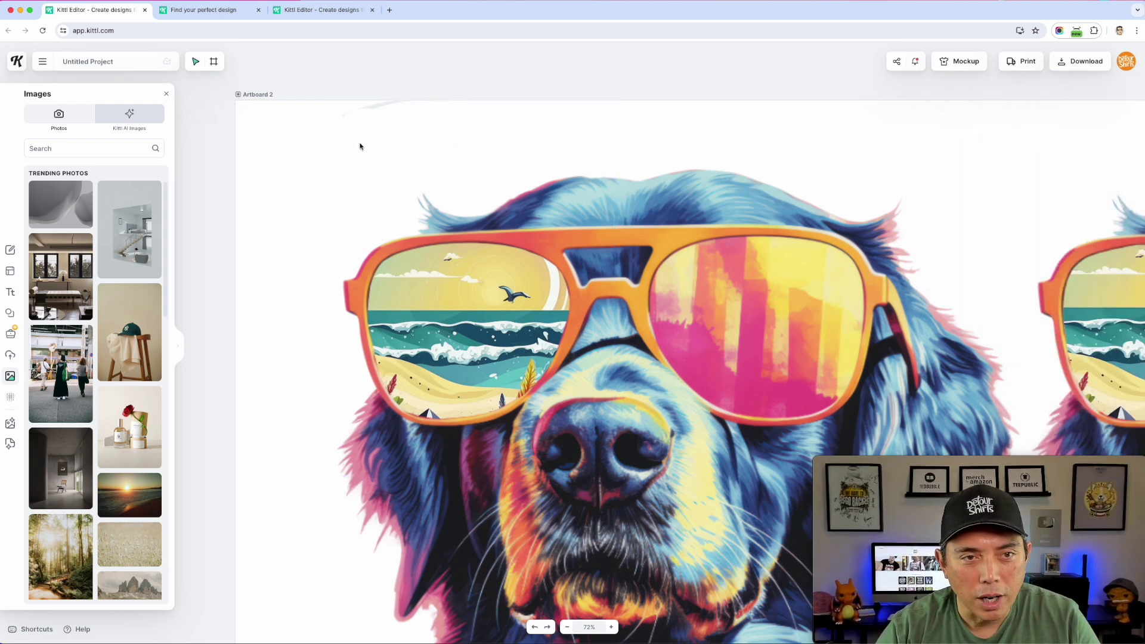
left_click(465, 301)
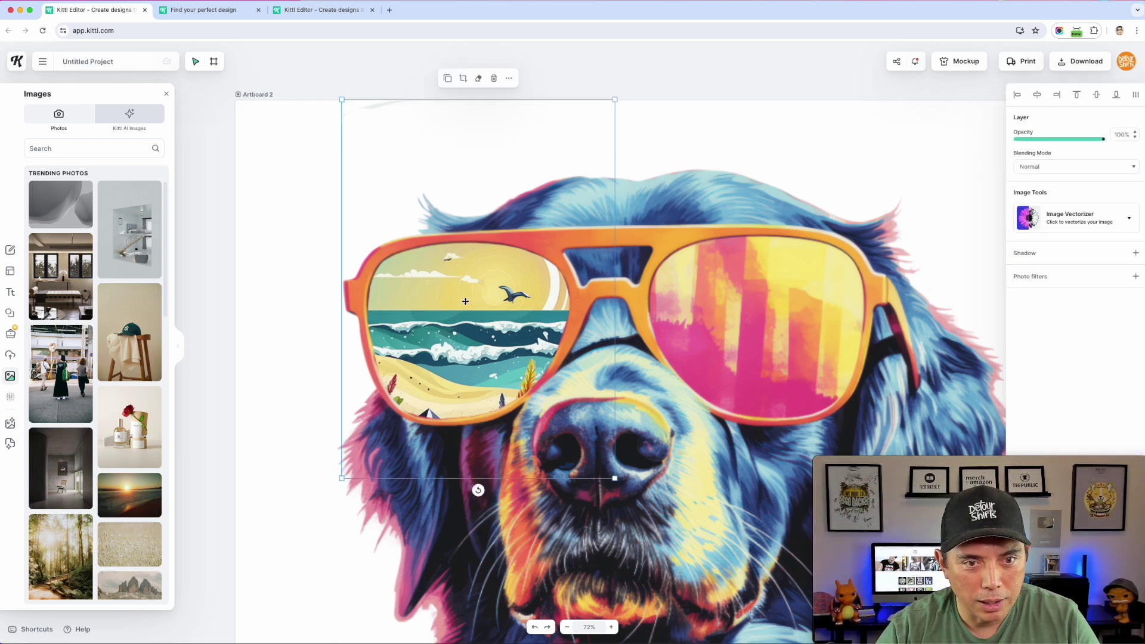
left_click(478, 79)
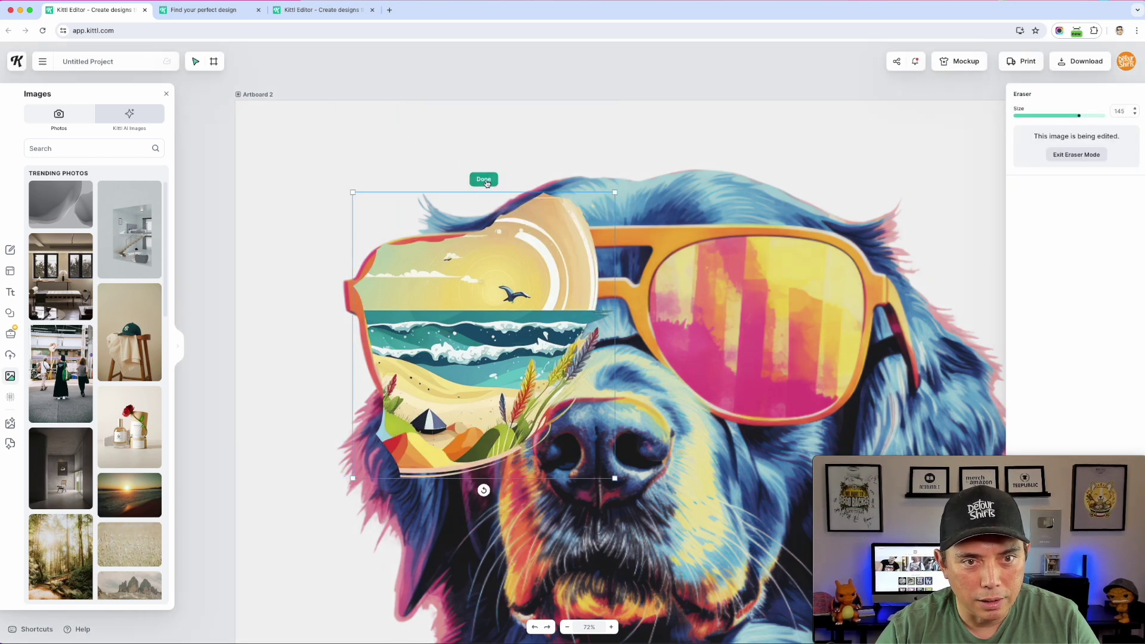
key("Escape")
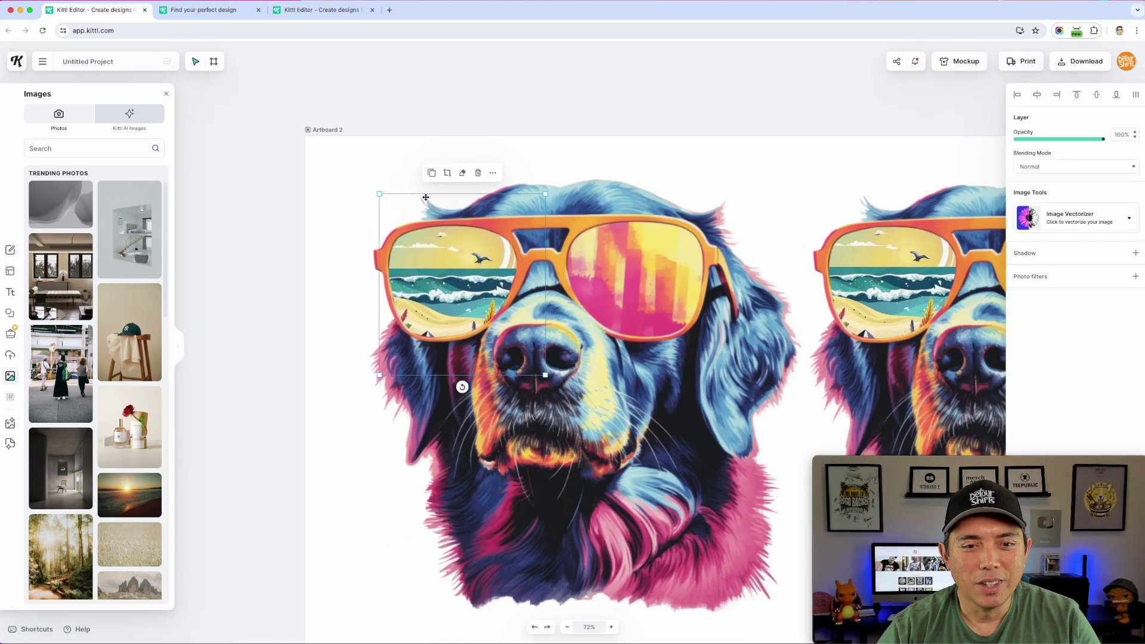